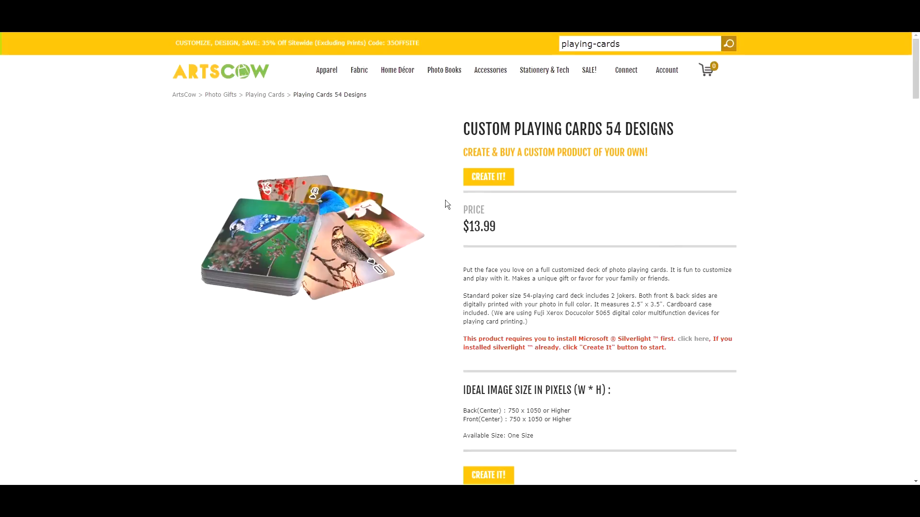
Open the custom playing card designer for the 54-design deck and dismiss the usage tips.
{"action": "left_click", "coordinate": [487, 181]}
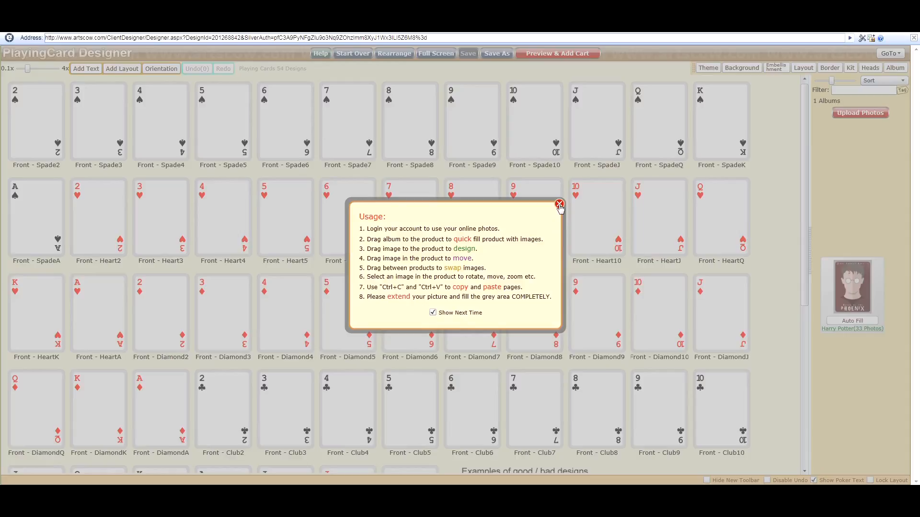
{"action": "left_click", "coordinate": [559, 204]}
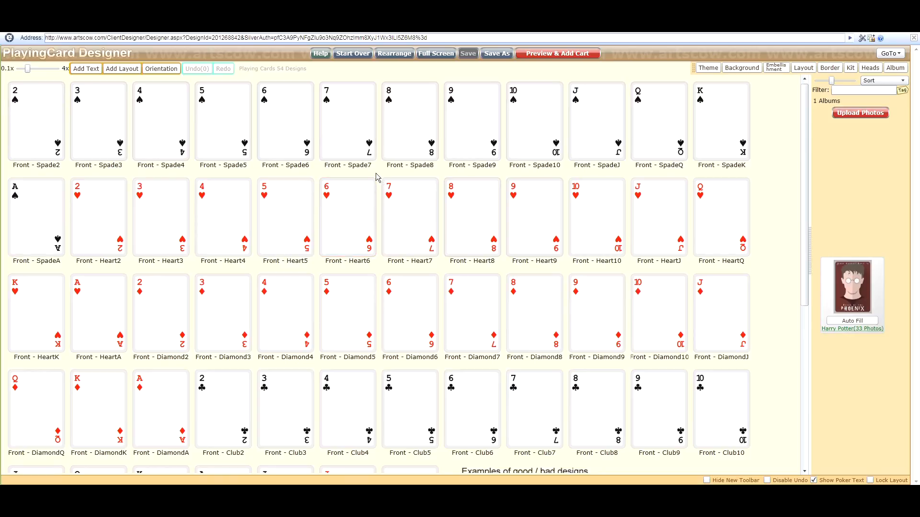
Turn off the poker text on the Spade2, Spade3, Spade4 and Spade5 cards.
{"action": "left_click", "coordinate": [31, 125]}
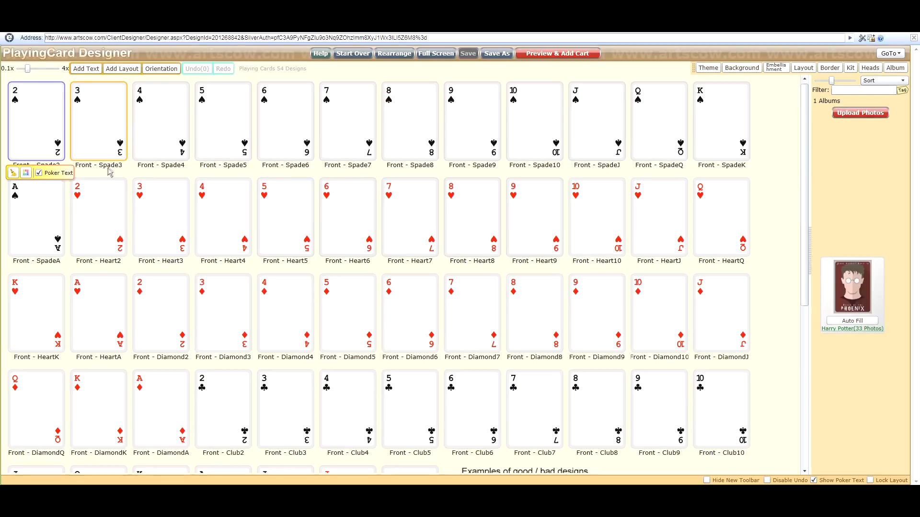
{"action": "left_click", "coordinate": [39, 174]}
{"action": "left_click", "coordinate": [98, 130]}
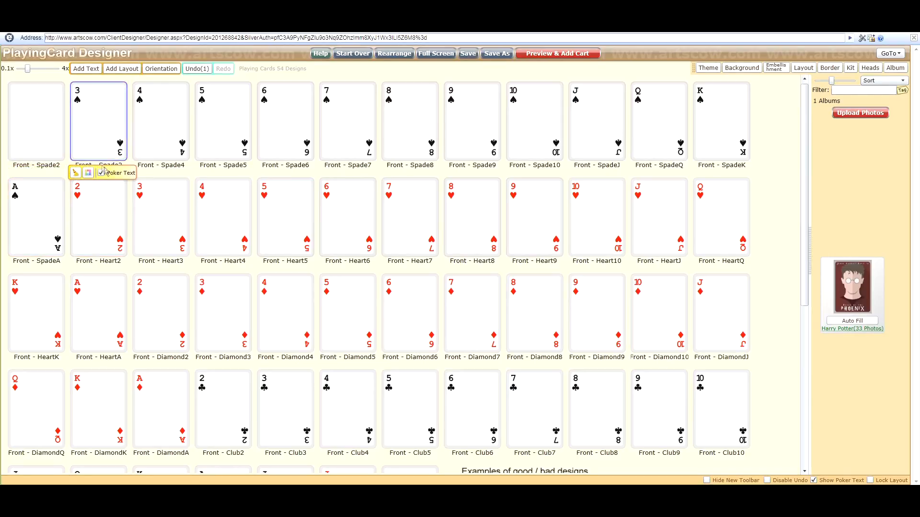
{"action": "left_click", "coordinate": [101, 174]}
{"action": "left_click", "coordinate": [152, 129]}
{"action": "left_click", "coordinate": [162, 174]}
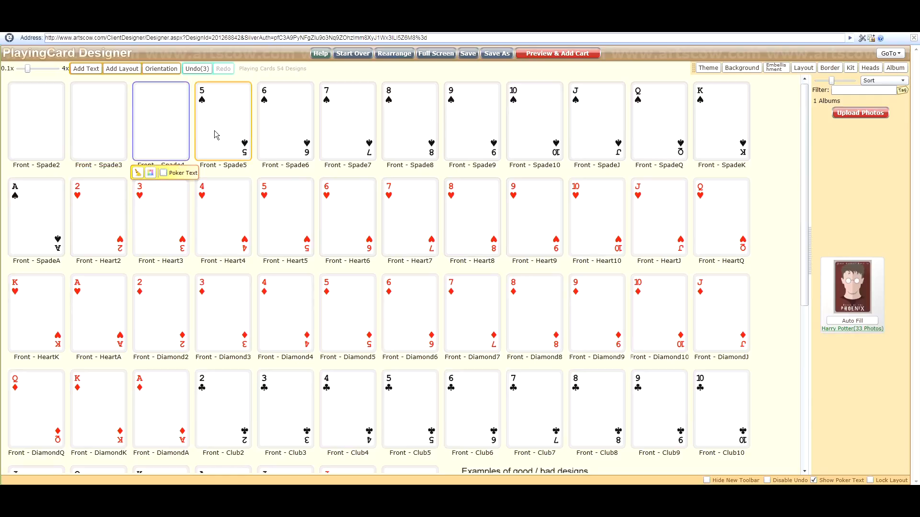
{"action": "left_click", "coordinate": [214, 132]}
{"action": "left_click", "coordinate": [226, 174]}
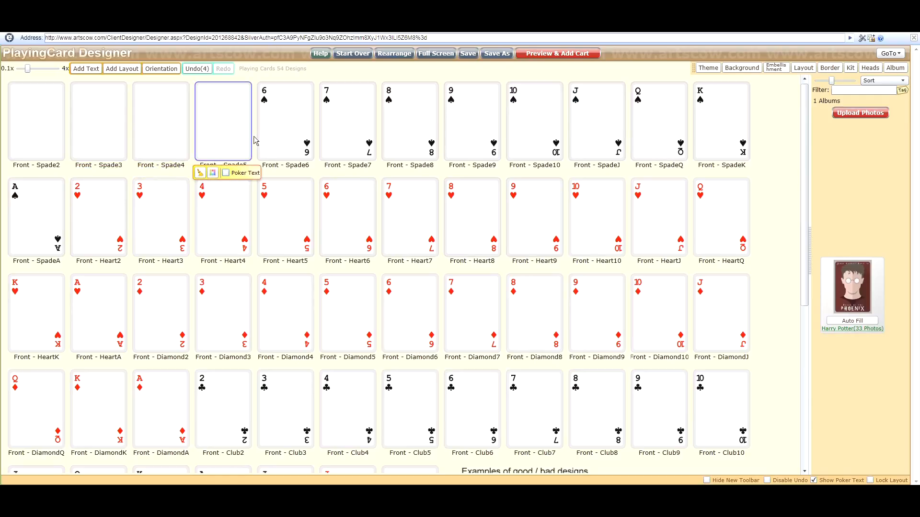
{"action": "left_click", "coordinate": [35, 120]}
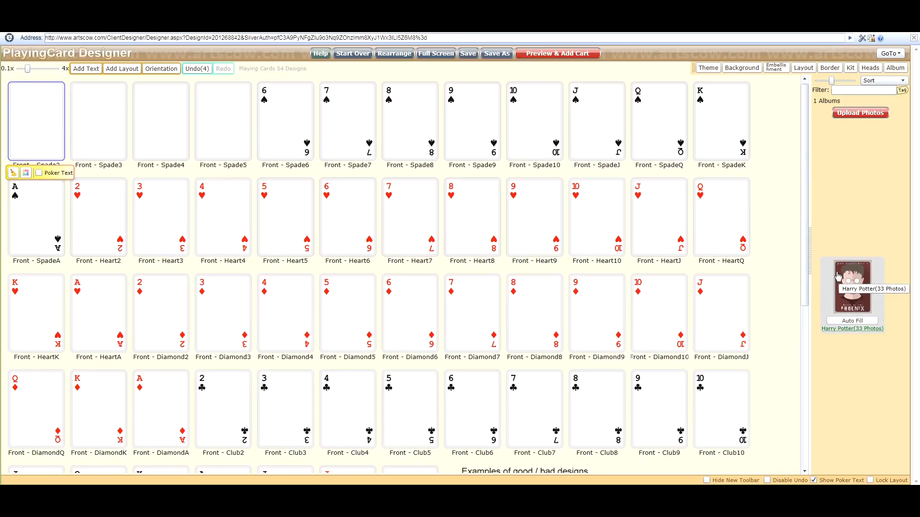
{"action": "left_click", "coordinate": [857, 116]}
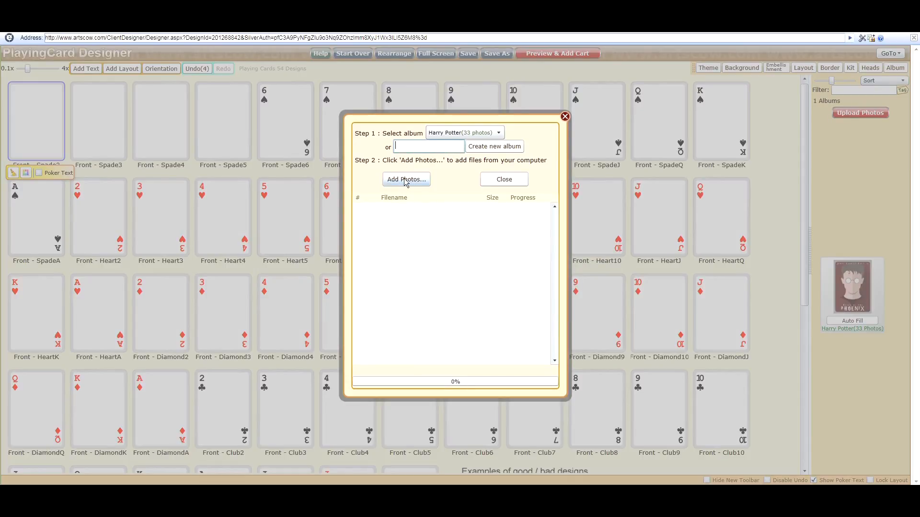
{"action": "left_click", "coordinate": [564, 117]}
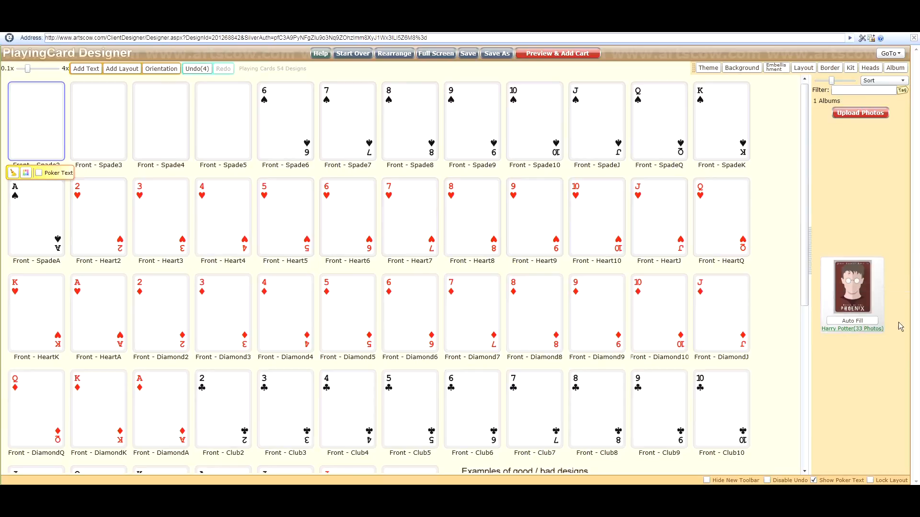
Open the Harry Potter album and place the vol6 photo on the Spade2 card.
{"action": "left_click", "coordinate": [857, 290]}
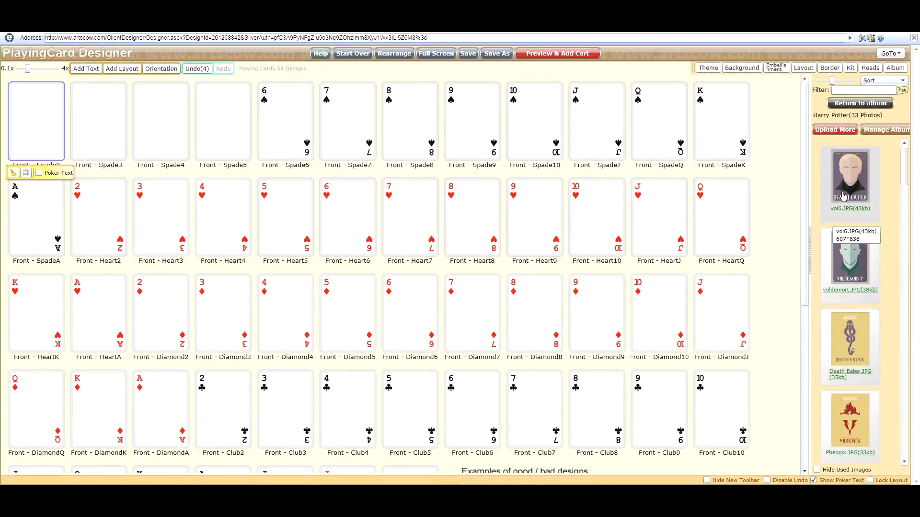
{"action": "scroll", "coordinate": [879, 206], "scroll_direction": "down", "scroll_amount": 3}
{"action": "scroll", "coordinate": [877, 216], "scroll_direction": "down", "scroll_amount": 5}
{"action": "left_click_drag", "start_coordinate": [903, 222], "coordinate": [908, 157]}
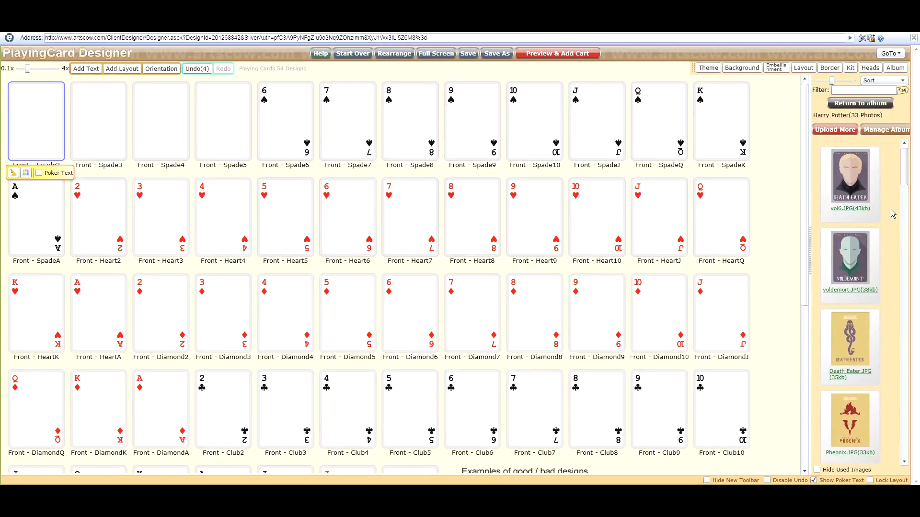
{"action": "left_click", "coordinate": [787, 180]}
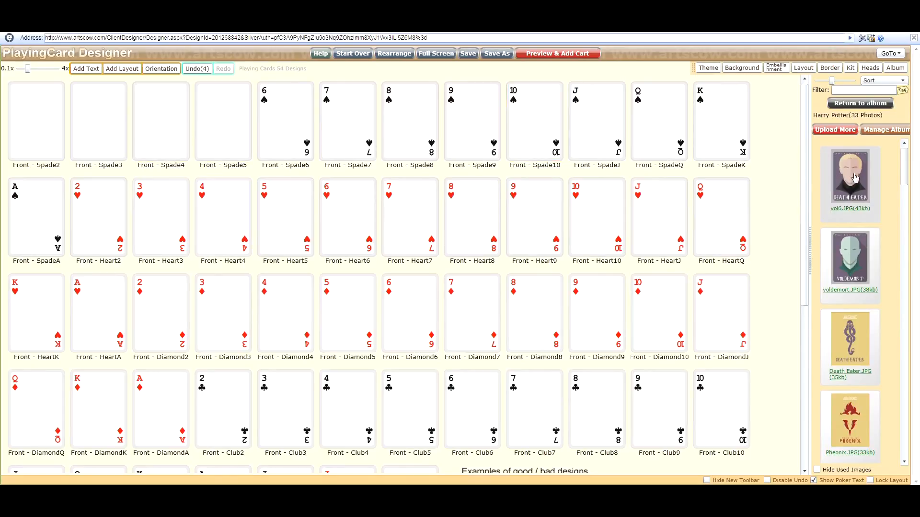
{"action": "left_click_drag", "start_coordinate": [849, 176], "coordinate": [29, 122]}
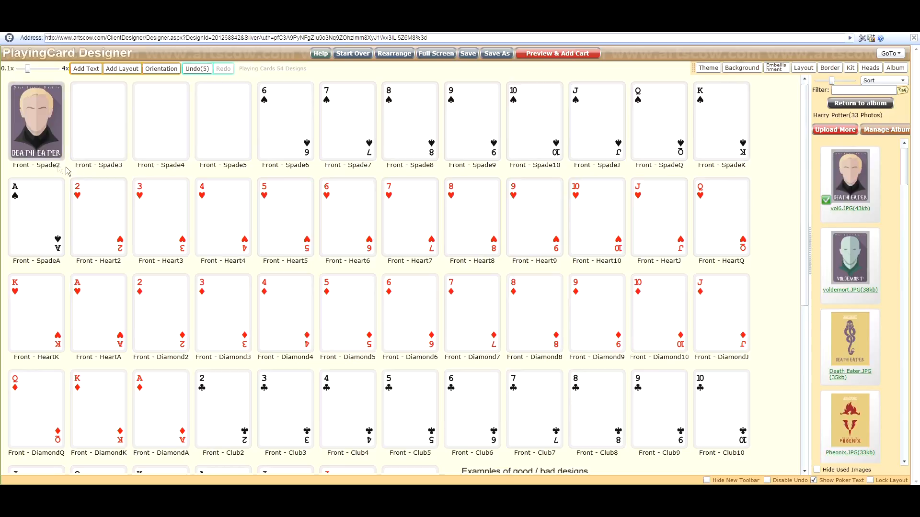
Place the Death Eater photo on the Spade3 card and the voldemort photo on the Spade4 card.
{"action": "left_click", "coordinate": [37, 123]}
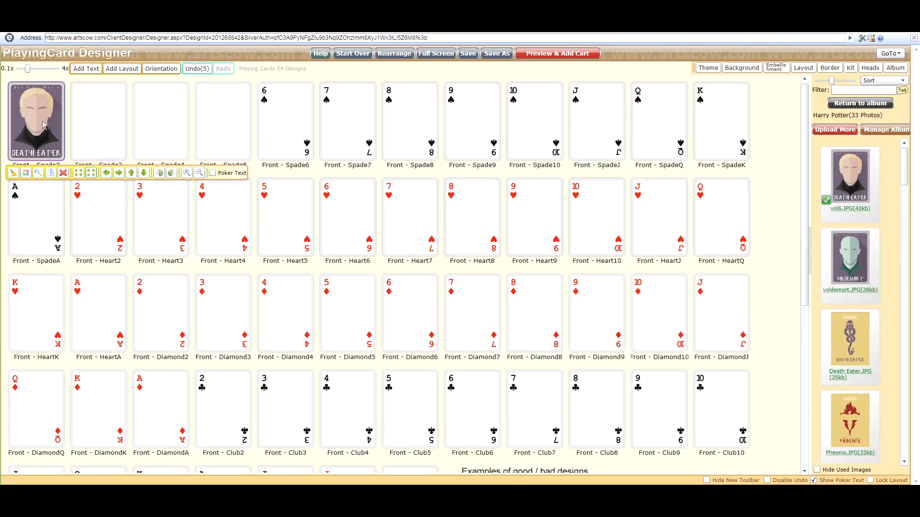
{"action": "left_click", "coordinate": [68, 115]}
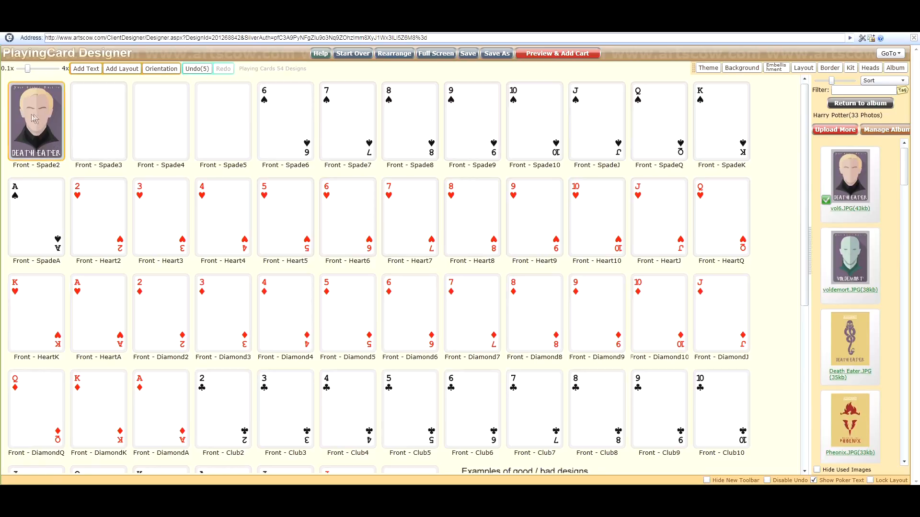
{"action": "left_click_drag", "start_coordinate": [850, 340], "coordinate": [107, 131]}
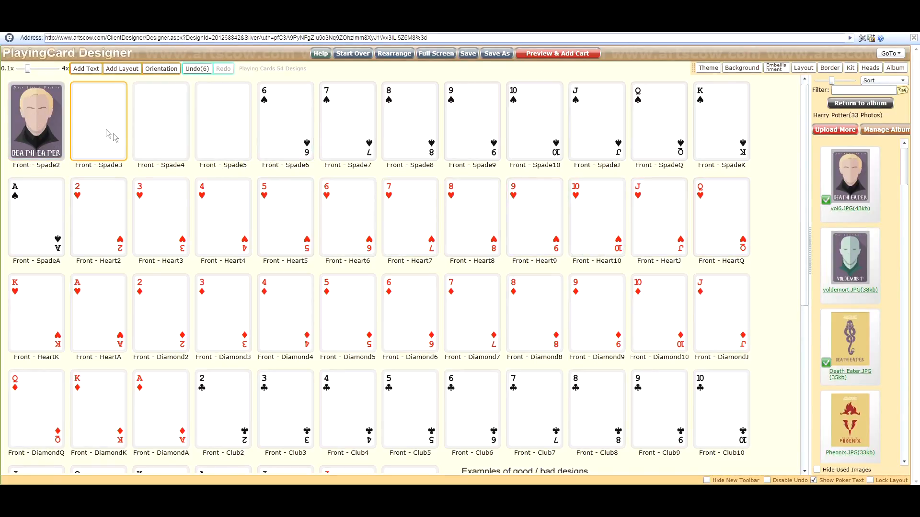
{"action": "left_click_drag", "start_coordinate": [843, 270], "coordinate": [168, 127]}
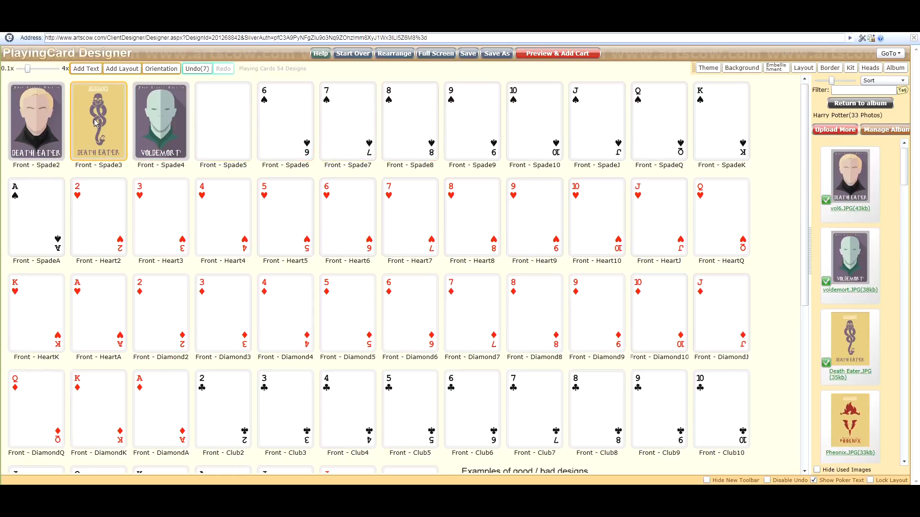
Try adding the text Hello Youtube to the Spade2 card, then delete the text box.
{"action": "left_click", "coordinate": [84, 70]}
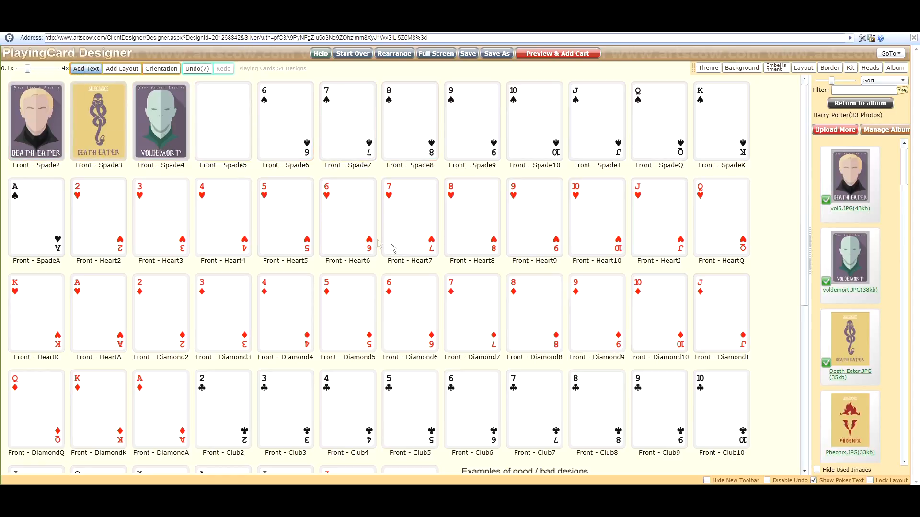
{"action": "left_click", "coordinate": [35, 120]}
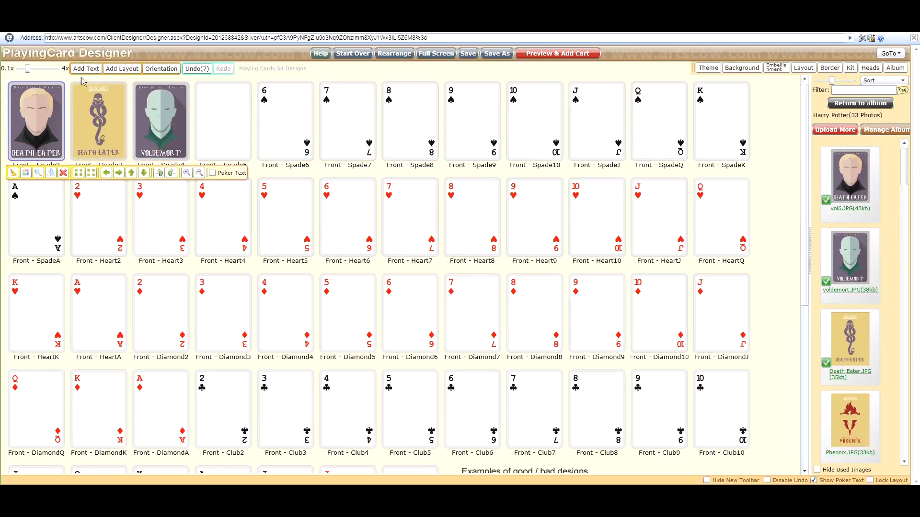
{"action": "left_click", "coordinate": [88, 70]}
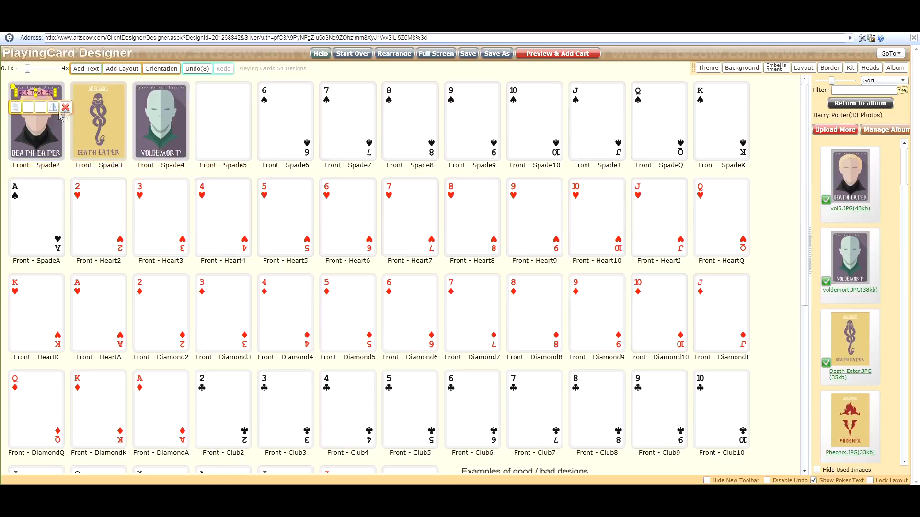
{"action": "left_click", "coordinate": [15, 109]}
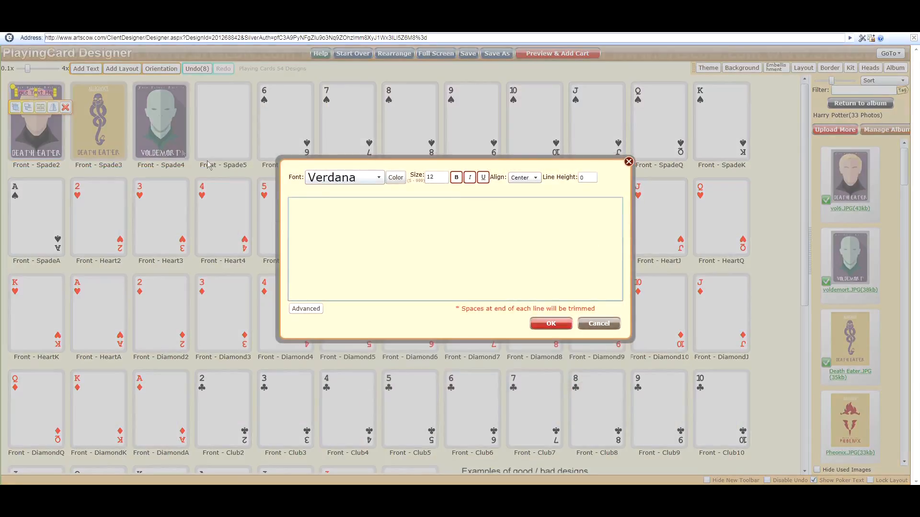
{"action": "type", "text": "Hello Youtube"}
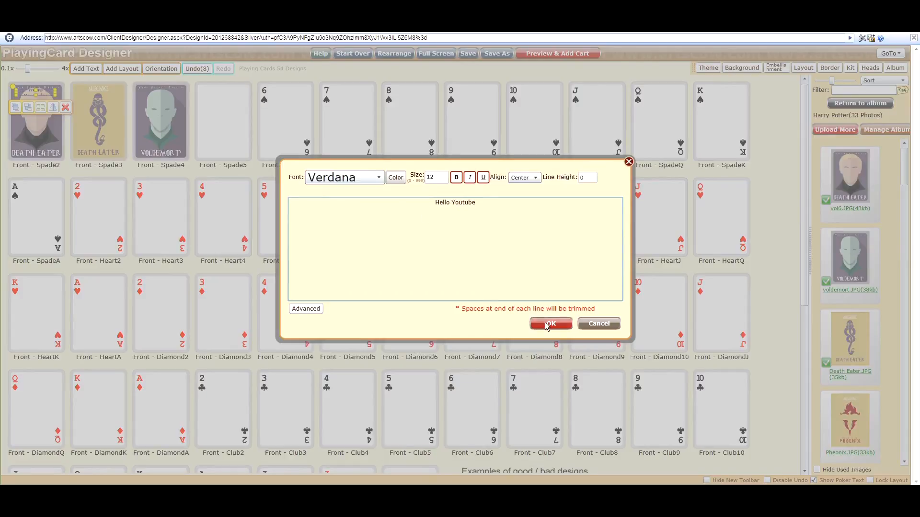
{"action": "left_click", "coordinate": [549, 324]}
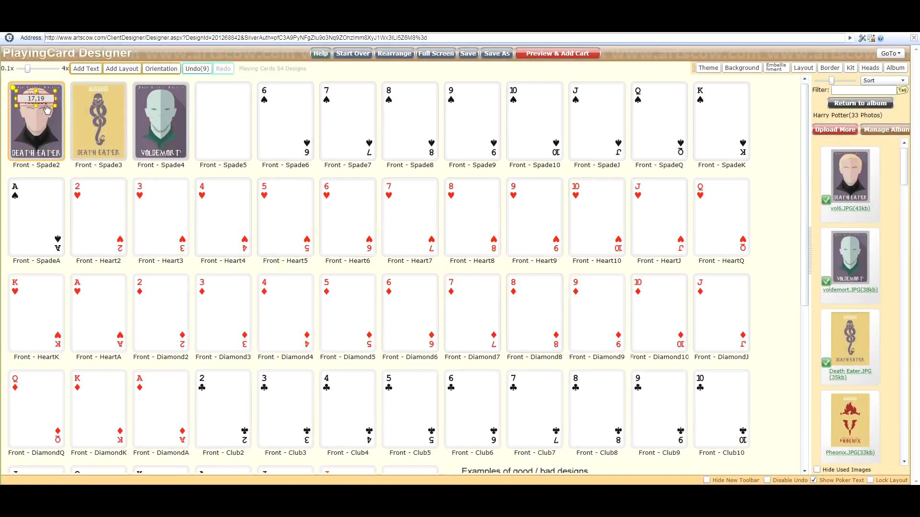
{"action": "left_click_drag", "start_coordinate": [46, 105], "coordinate": [46, 111]}
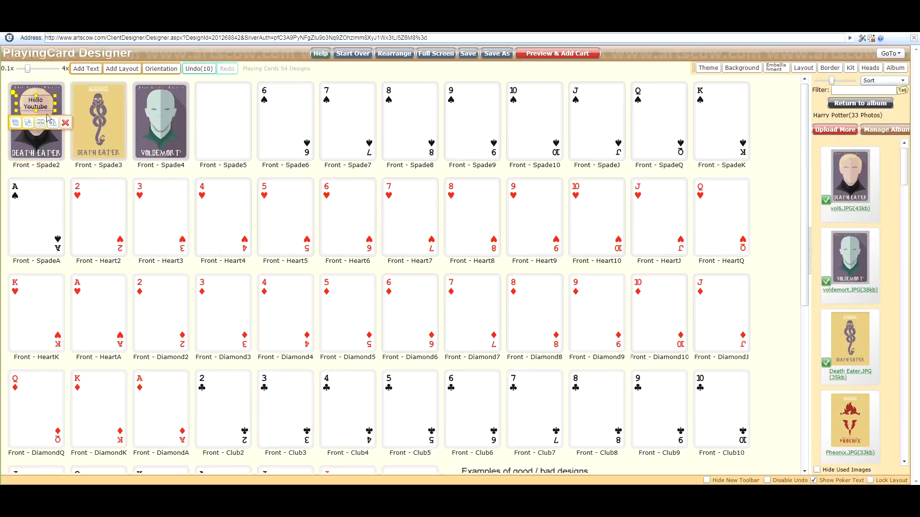
{"action": "left_click", "coordinate": [65, 124]}
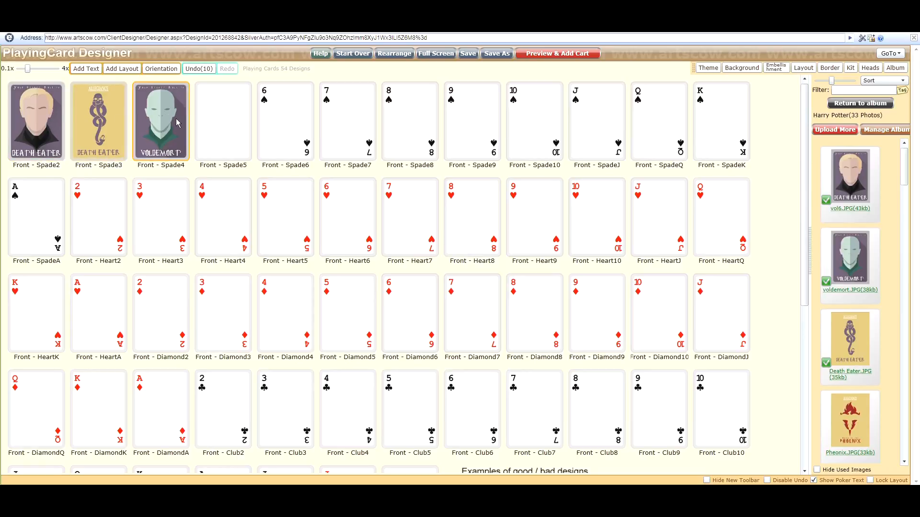
Return to the album list and auto-fill the deck with the Harry Potter album photos.
{"action": "left_click", "coordinate": [890, 72]}
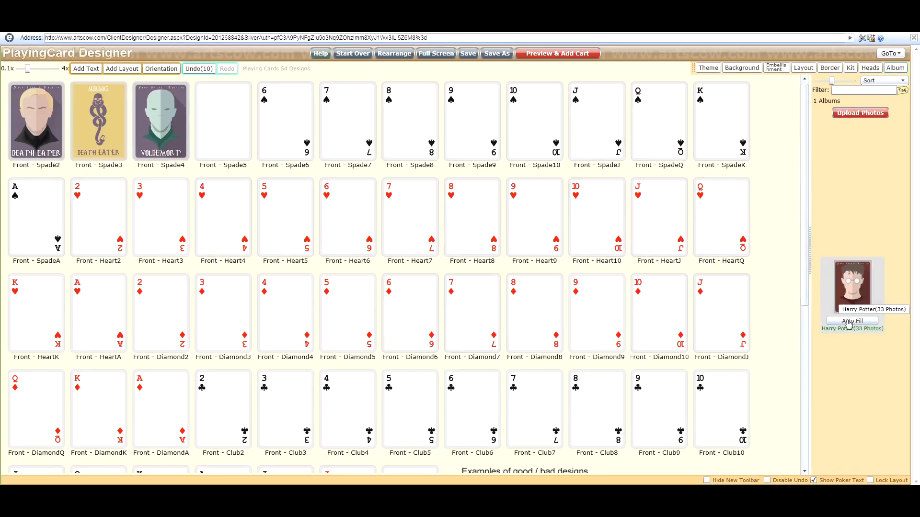
{"action": "left_click", "coordinate": [851, 322]}
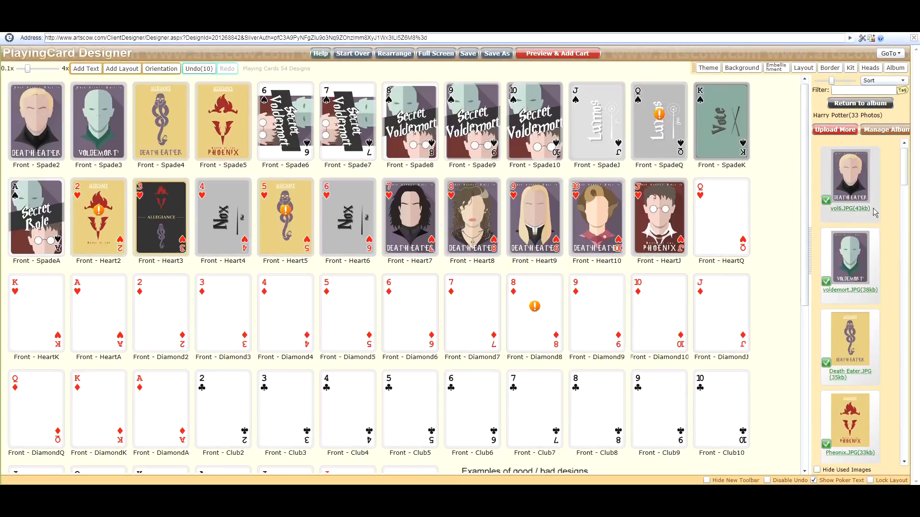
Remove the images from the Heart2, Heart5 and SpadeQ cards.
{"action": "scroll", "coordinate": [877, 216], "scroll_direction": "down", "scroll_amount": 6}
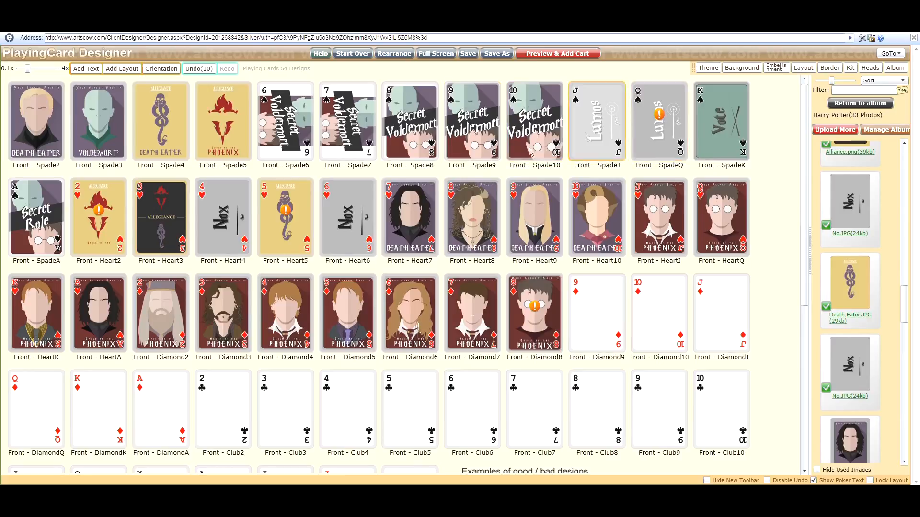
{"action": "left_click", "coordinate": [111, 227]}
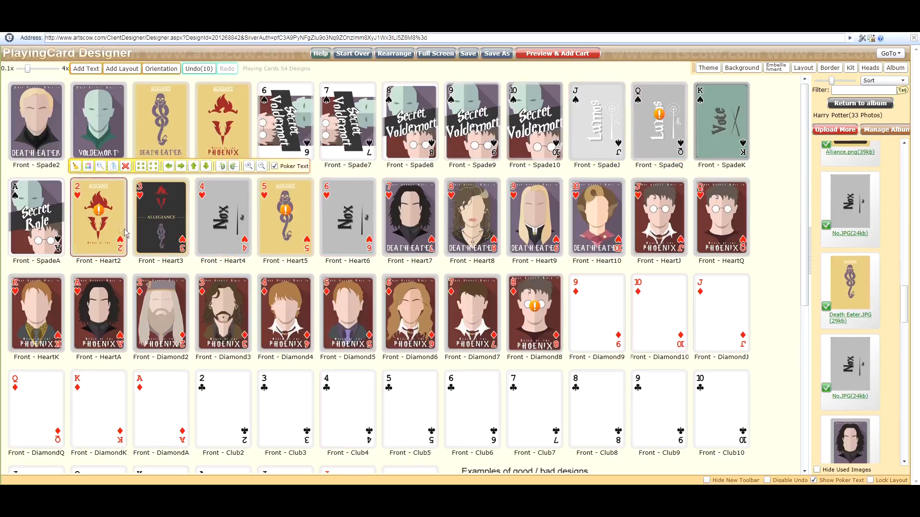
{"action": "left_click", "coordinate": [126, 167]}
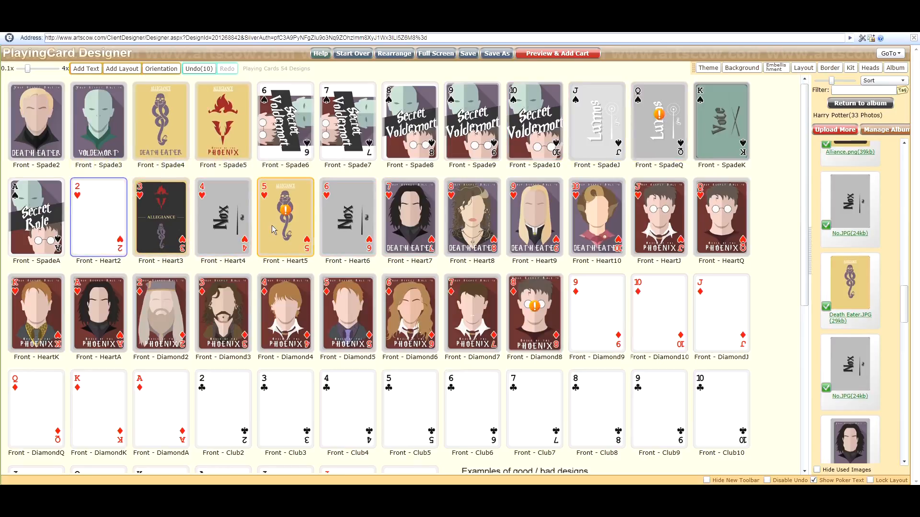
{"action": "left_click", "coordinate": [297, 240]}
{"action": "left_click", "coordinate": [314, 167]}
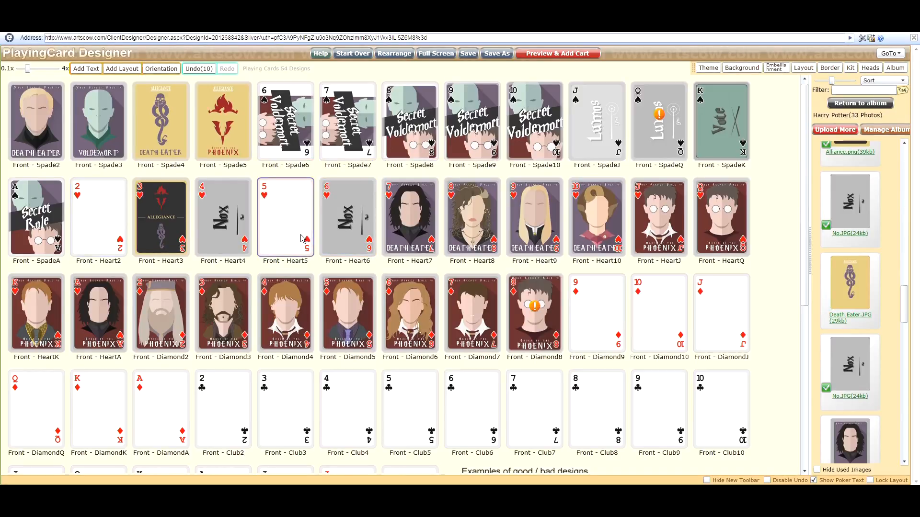
{"action": "left_click", "coordinate": [662, 135]}
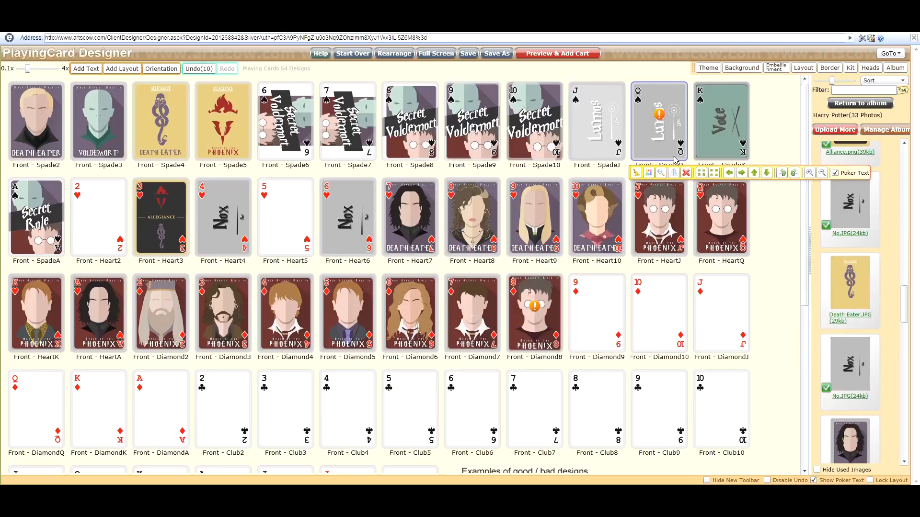
{"action": "left_click", "coordinate": [686, 172]}
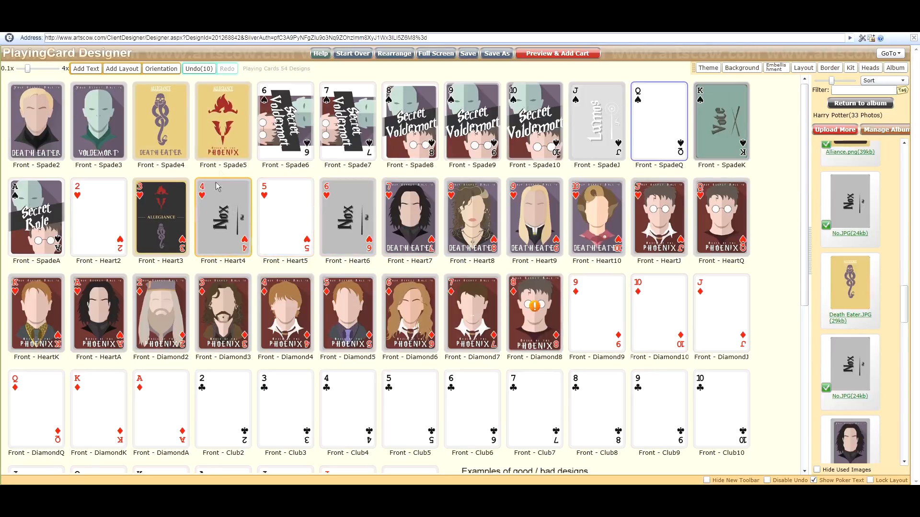
Turn off the poker text on the Spade6, Spade7 and Spade8 cards.
{"action": "left_click", "coordinate": [291, 129]}
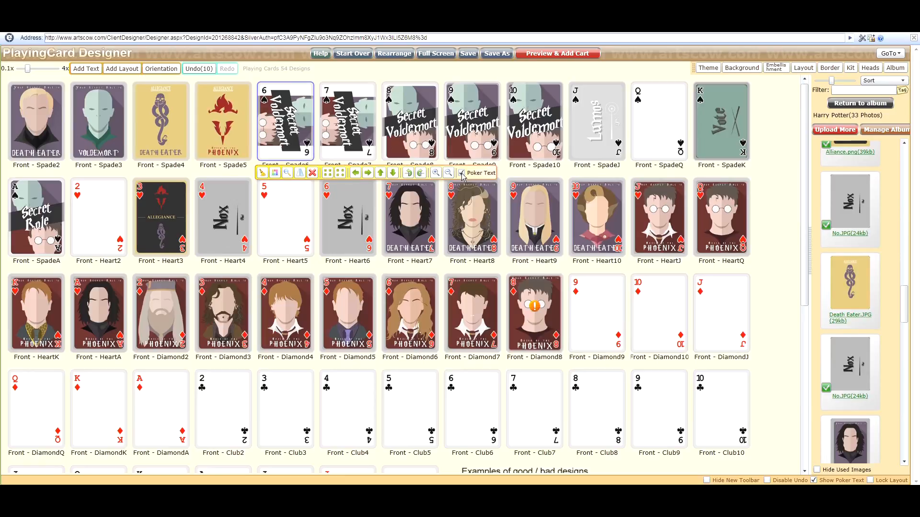
{"action": "left_click", "coordinate": [357, 146]}
{"action": "left_click", "coordinate": [386, 143]}
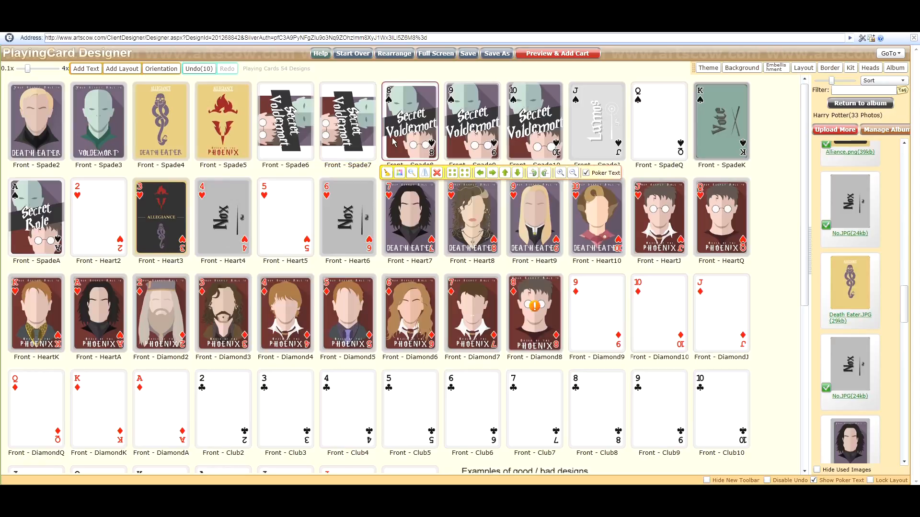
{"action": "left_click", "coordinate": [591, 174]}
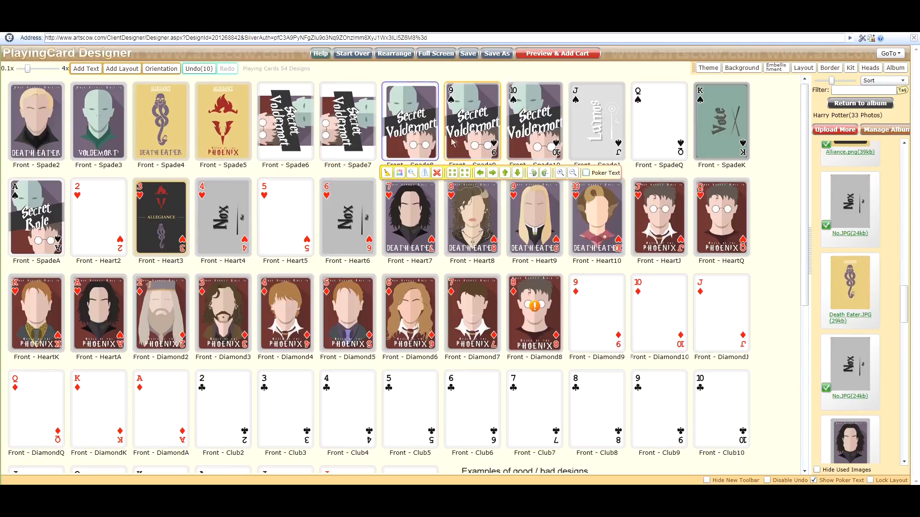
Turn off the poker text on the Spade9 and Heart6 cards.
{"action": "left_click", "coordinate": [498, 153]}
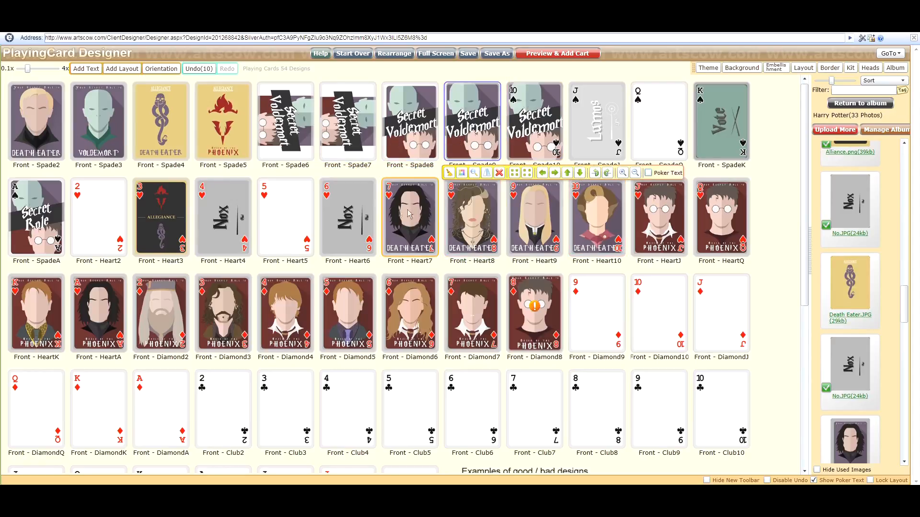
{"action": "left_click", "coordinate": [365, 214]}
{"action": "left_click", "coordinate": [525, 167]}
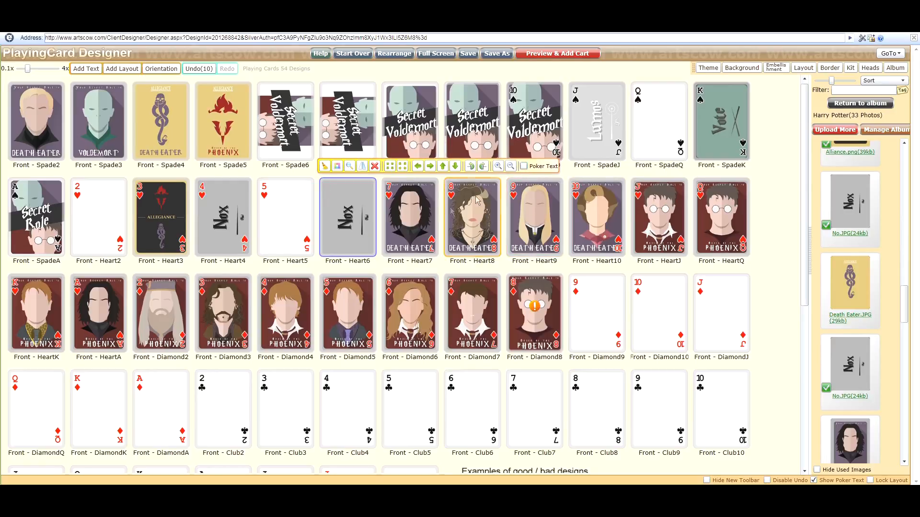
Place the Back Voldemort photo on the deck's Back card.
{"action": "left_click", "coordinate": [316, 214]}
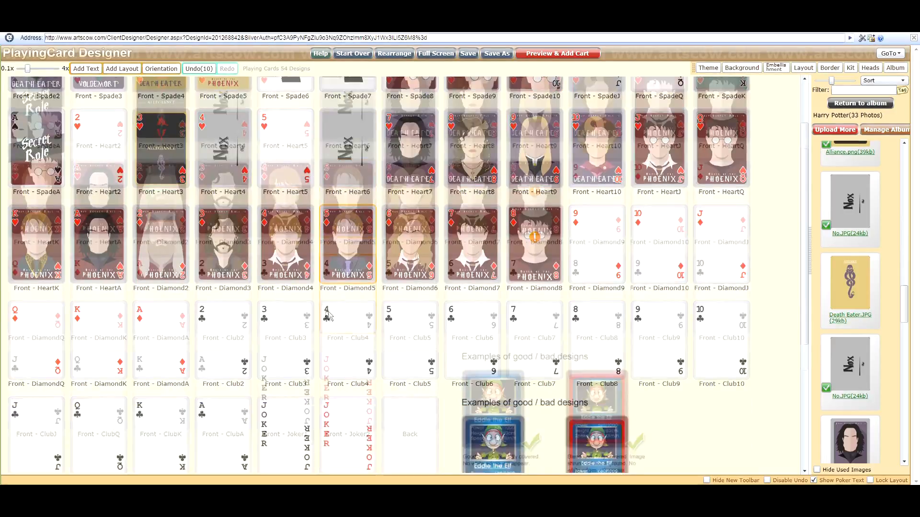
{"action": "scroll", "coordinate": [287, 281], "scroll_direction": "down", "scroll_amount": 5}
{"action": "scroll", "coordinate": [383, 290], "scroll_direction": "up", "scroll_amount": 1}
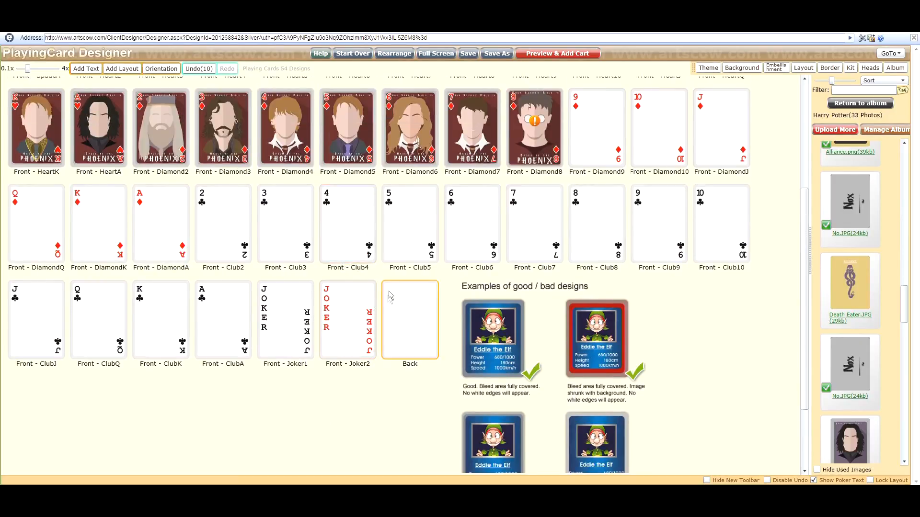
{"action": "left_click", "coordinate": [401, 321]}
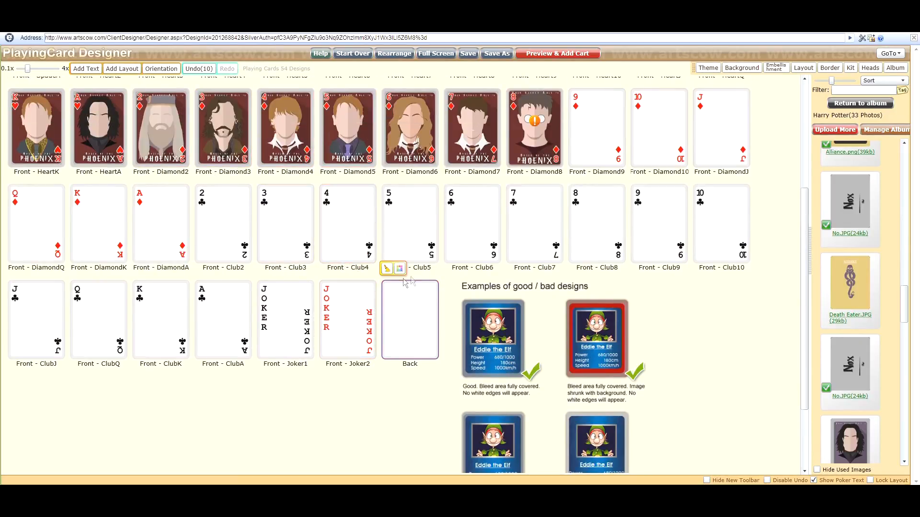
{"action": "scroll", "coordinate": [417, 299], "scroll_direction": "up", "scroll_amount": 1}
{"action": "scroll", "coordinate": [415, 294], "scroll_direction": "down", "scroll_amount": 1}
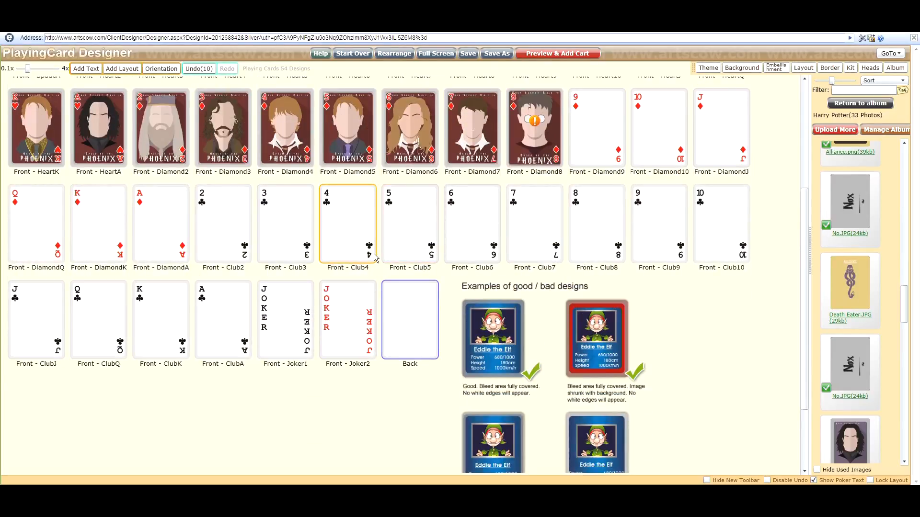
{"action": "scroll", "coordinate": [374, 256], "scroll_direction": "up", "scroll_amount": 2}
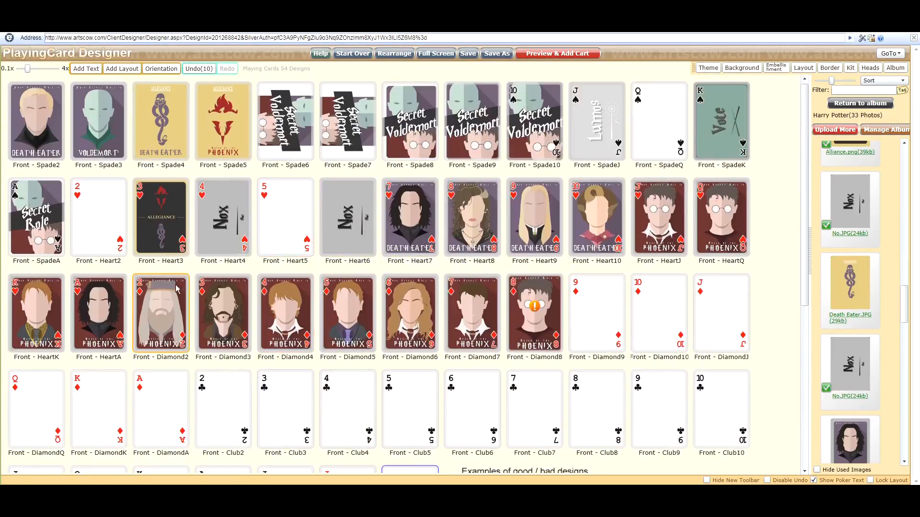
{"action": "scroll", "coordinate": [860, 276], "scroll_direction": "up", "scroll_amount": 3}
{"action": "scroll", "coordinate": [859, 277], "scroll_direction": "up", "scroll_amount": 5}
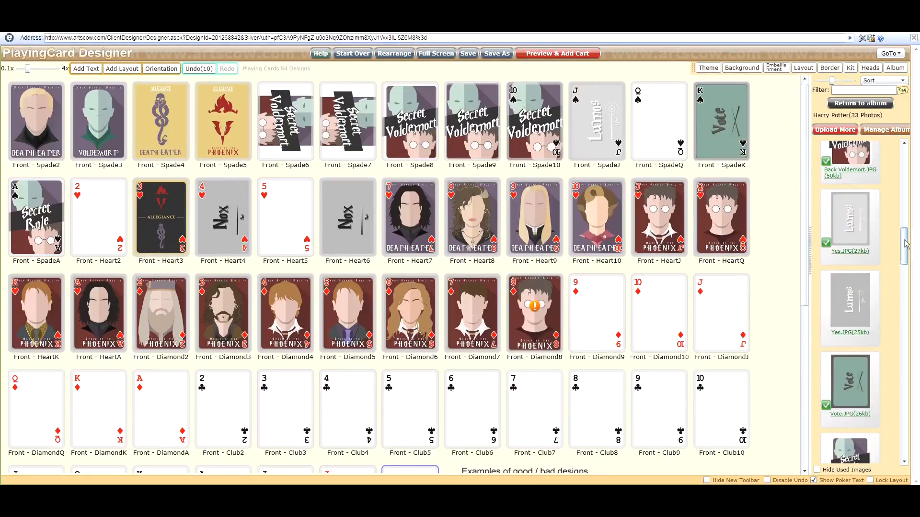
{"action": "scroll", "coordinate": [905, 244], "scroll_direction": "up", "scroll_amount": 2}
{"action": "scroll", "coordinate": [606, 287], "scroll_direction": "down", "scroll_amount": 3}
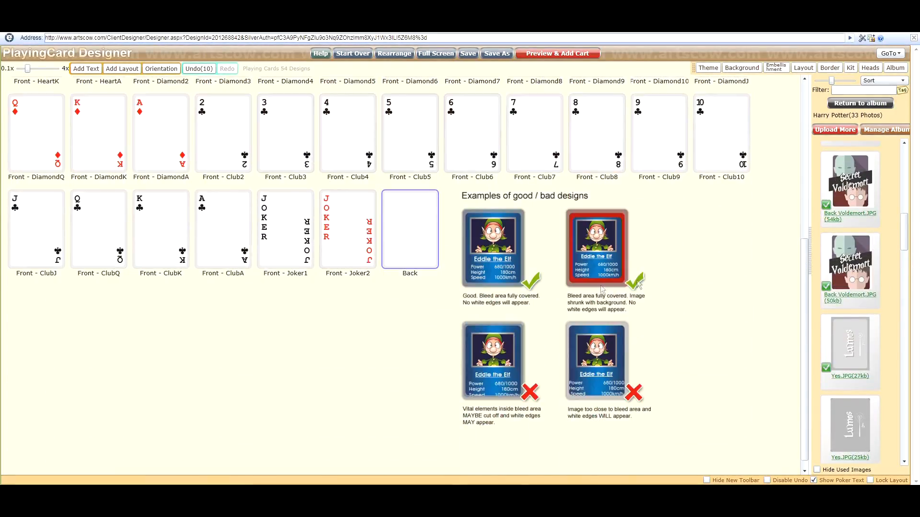
{"action": "left_click_drag", "start_coordinate": [851, 261], "coordinate": [416, 262]}
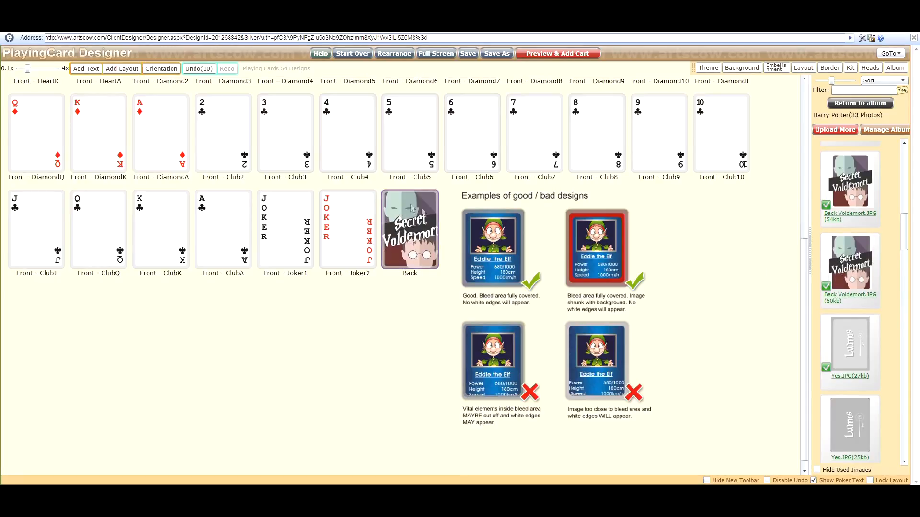
Look over the card designs and poker text settings across the deck.
{"action": "scroll", "coordinate": [446, 246], "scroll_direction": "up", "scroll_amount": 3}
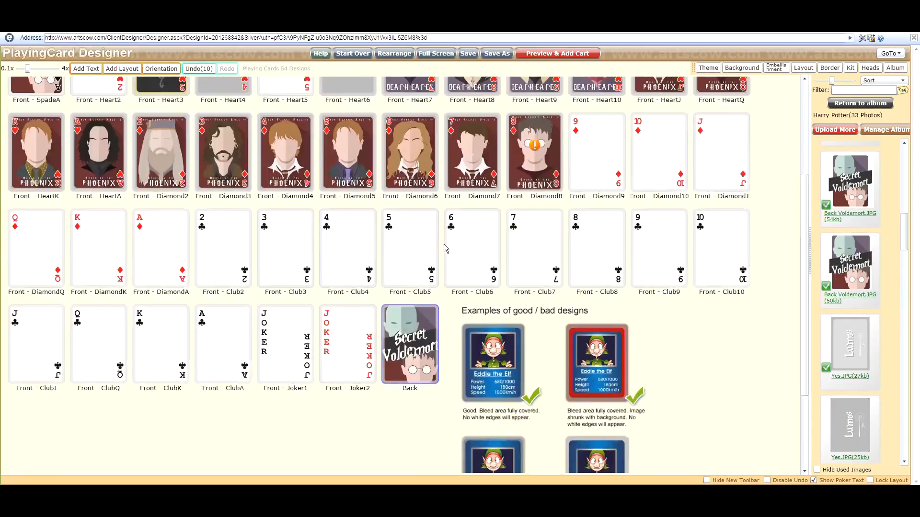
{"action": "scroll", "coordinate": [442, 282], "scroll_direction": "up", "scroll_amount": 1}
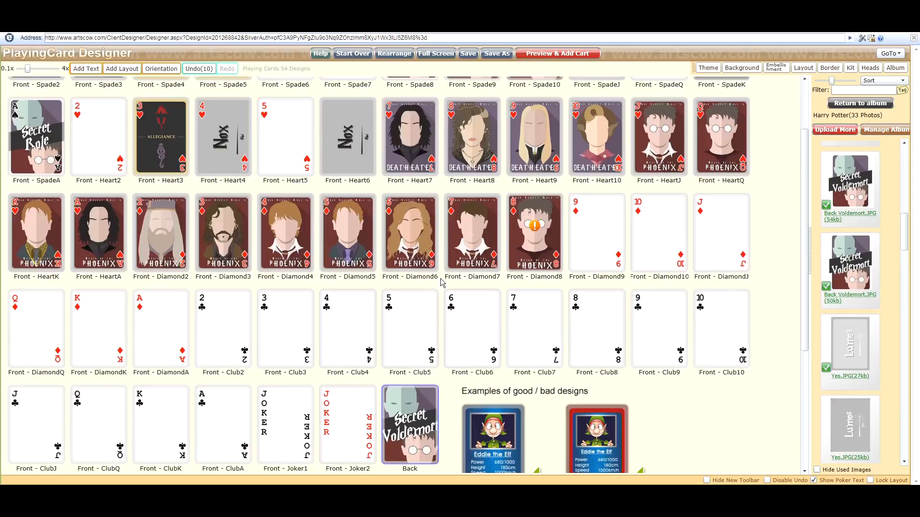
{"action": "scroll", "coordinate": [225, 139], "scroll_direction": "up", "scroll_amount": 2}
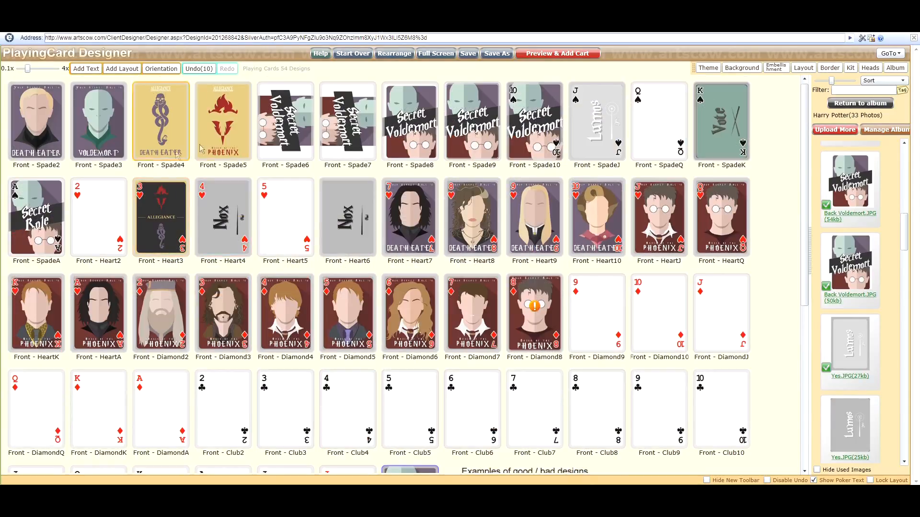
{"action": "left_click", "coordinate": [161, 218]}
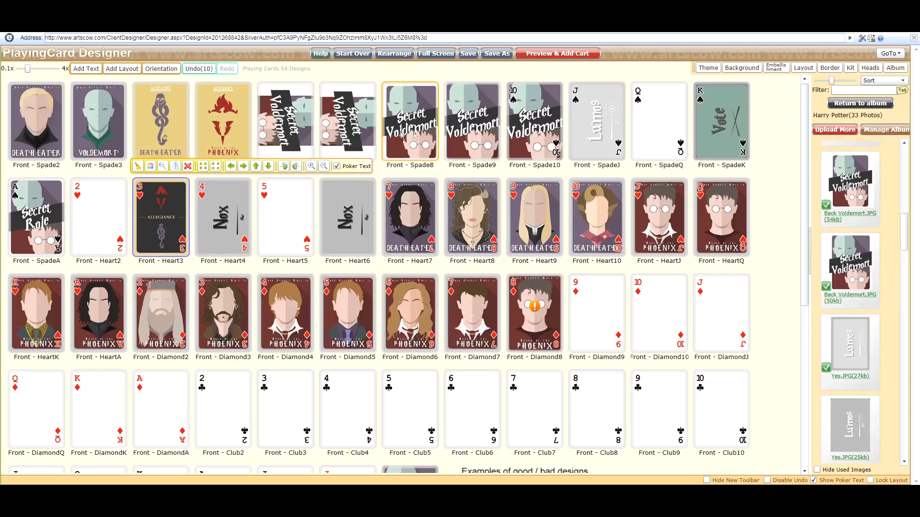
{"action": "left_click", "coordinate": [42, 210]}
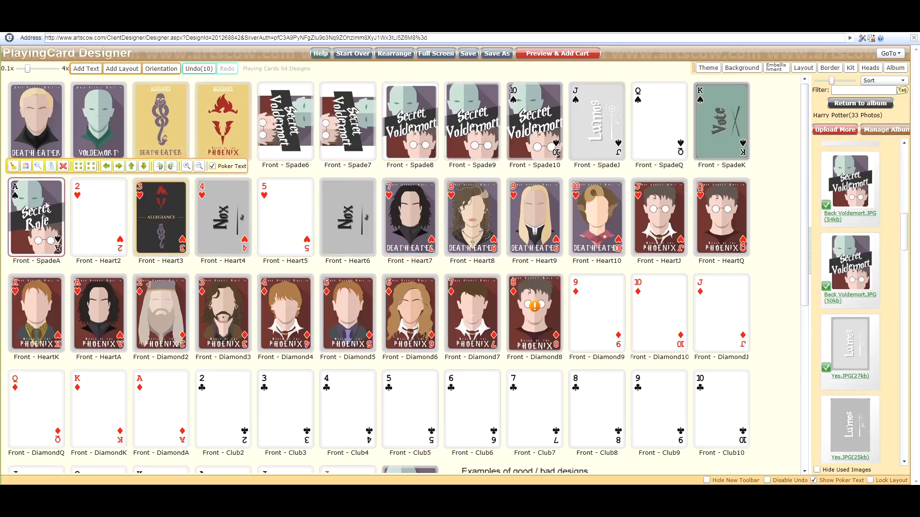
{"action": "mouse_move", "coordinate": [42, 213]}
{"action": "left_mouse_down"}
{"action": "mouse_move", "coordinate": [40, 231]}
{"action": "mouse_move", "coordinate": [44, 218]}
{"action": "left_mouse_up"}
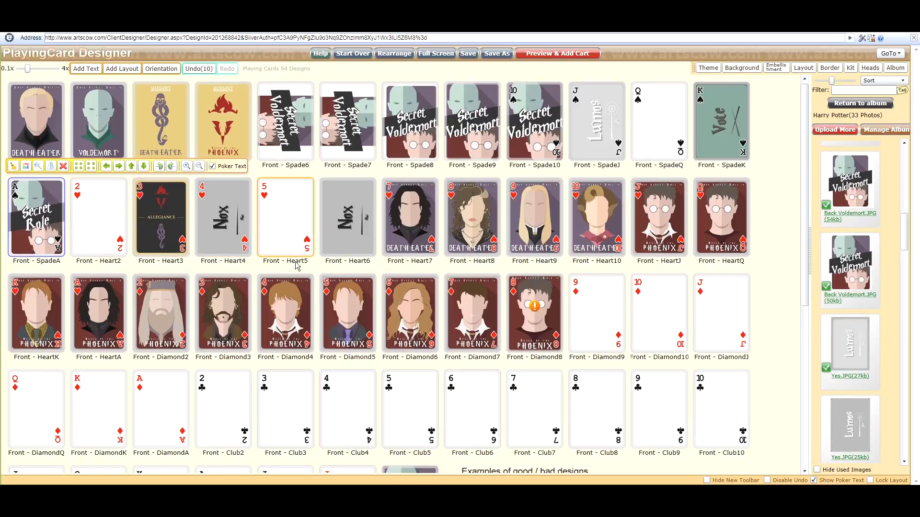
{"action": "scroll", "coordinate": [397, 244], "scroll_direction": "down", "scroll_amount": 5}
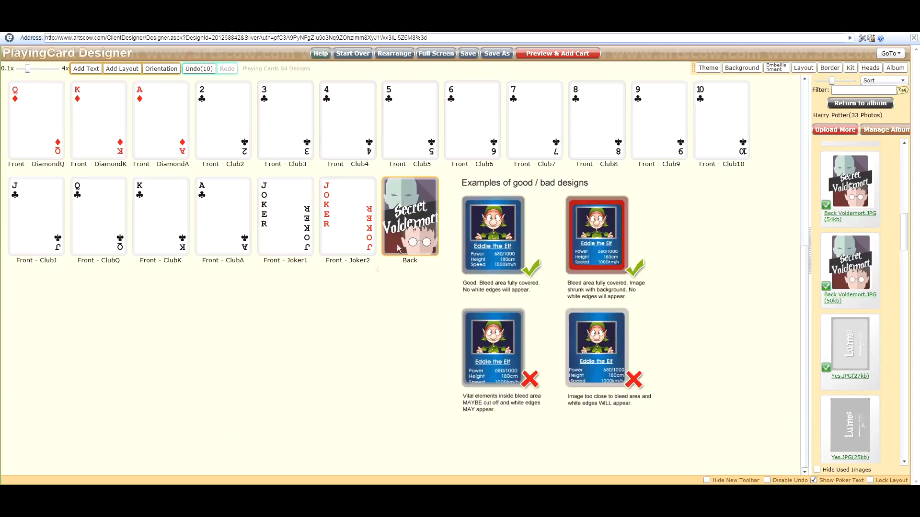
{"action": "scroll", "coordinate": [423, 207], "scroll_direction": "up", "scroll_amount": 5}
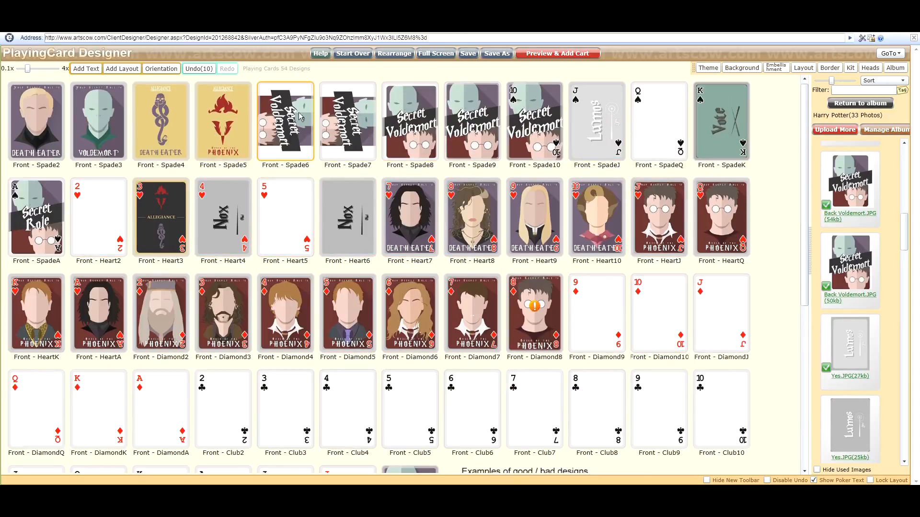
{"action": "left_click", "coordinate": [277, 128]}
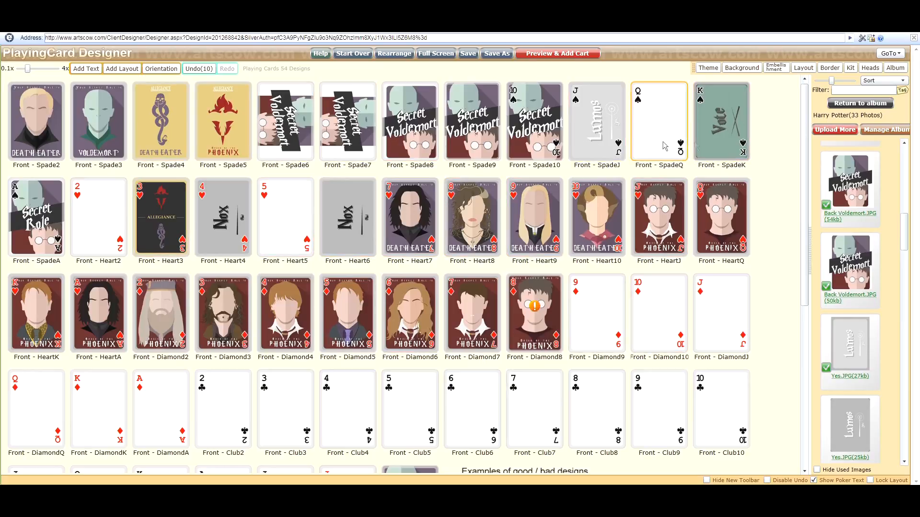
Leave the designer without saving, open the Secret Voldemort project from other projects and dismiss the usage tips.
{"action": "left_click", "coordinate": [894, 54]}
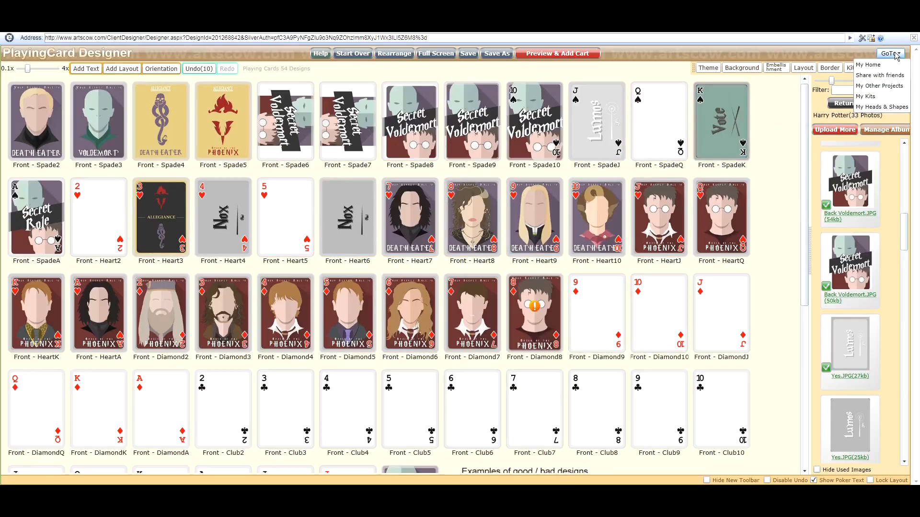
{"action": "left_click", "coordinate": [882, 86]}
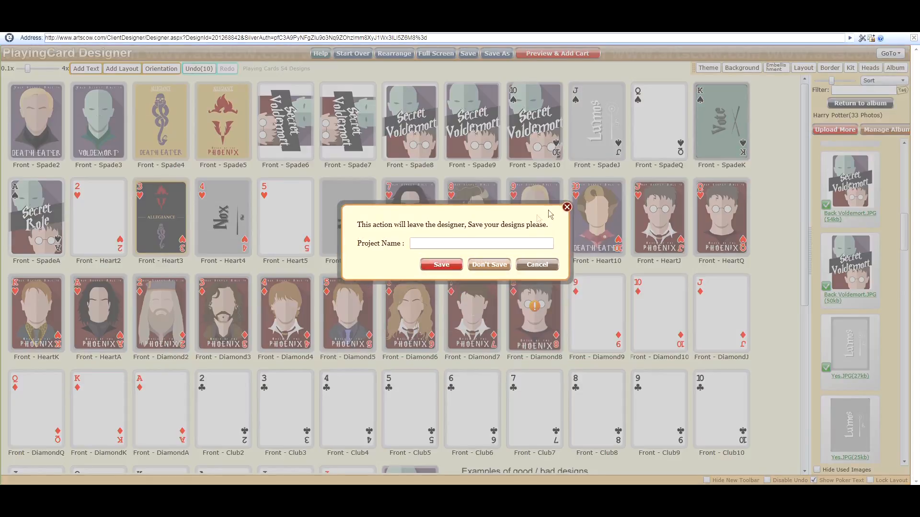
{"action": "left_click", "coordinate": [489, 264]}
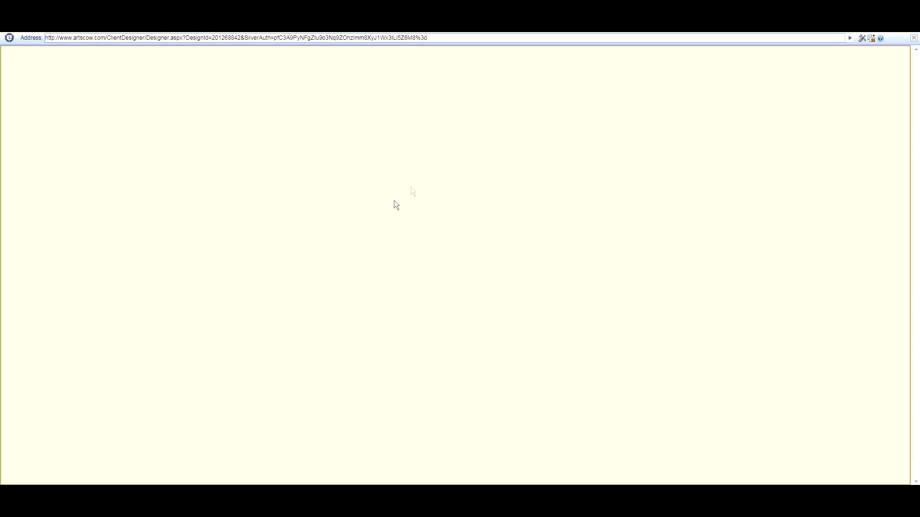
{"action": "scroll", "coordinate": [376, 244], "scroll_direction": "down", "scroll_amount": 2}
{"action": "scroll", "coordinate": [376, 244], "scroll_direction": "up", "scroll_amount": 2}
{"action": "scroll", "coordinate": [312, 202], "scroll_direction": "down", "scroll_amount": 2}
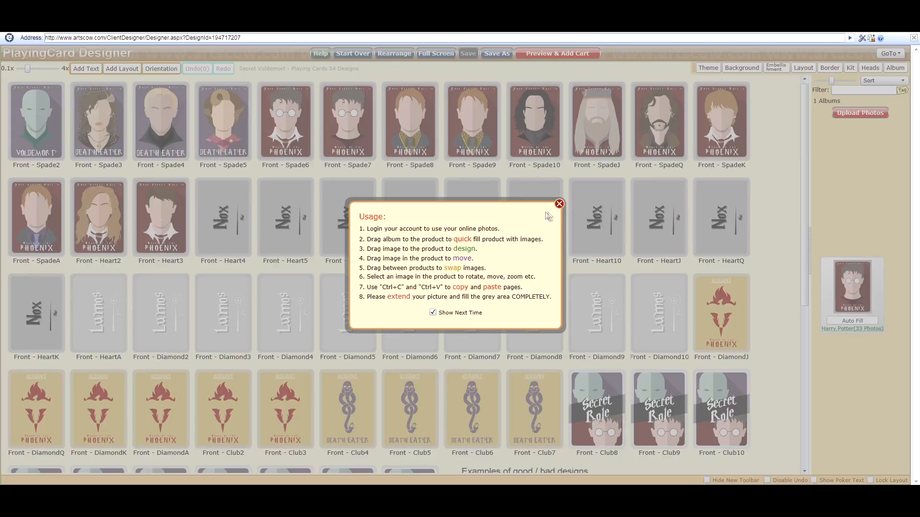
{"action": "left_click", "coordinate": [559, 203]}
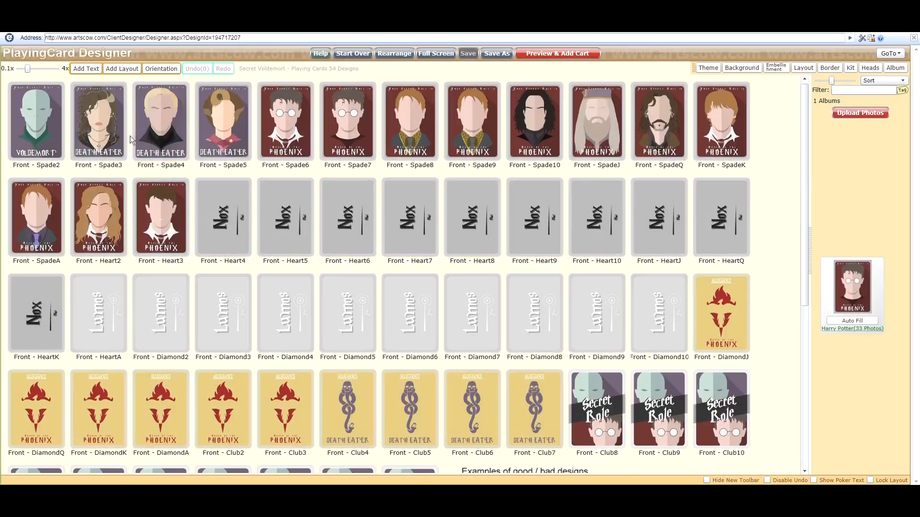
Examine the Secret Voldemort deck's card designs and open its product preview.
{"action": "scroll", "coordinate": [337, 168], "scroll_direction": "down", "scroll_amount": 2}
{"action": "scroll", "coordinate": [425, 272], "scroll_direction": "down", "scroll_amount": 5}
{"action": "scroll", "coordinate": [383, 303], "scroll_direction": "up", "scroll_amount": 3}
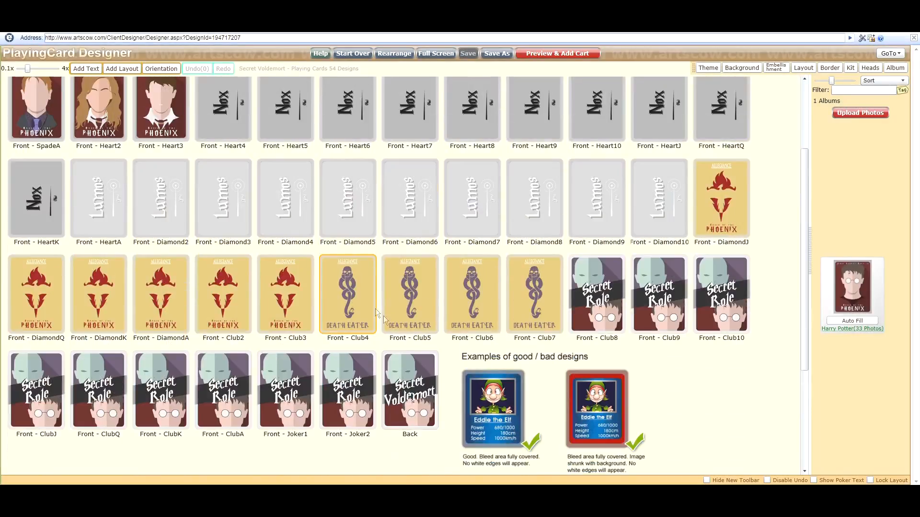
{"action": "scroll", "coordinate": [188, 150], "scroll_direction": "up", "scroll_amount": 5}
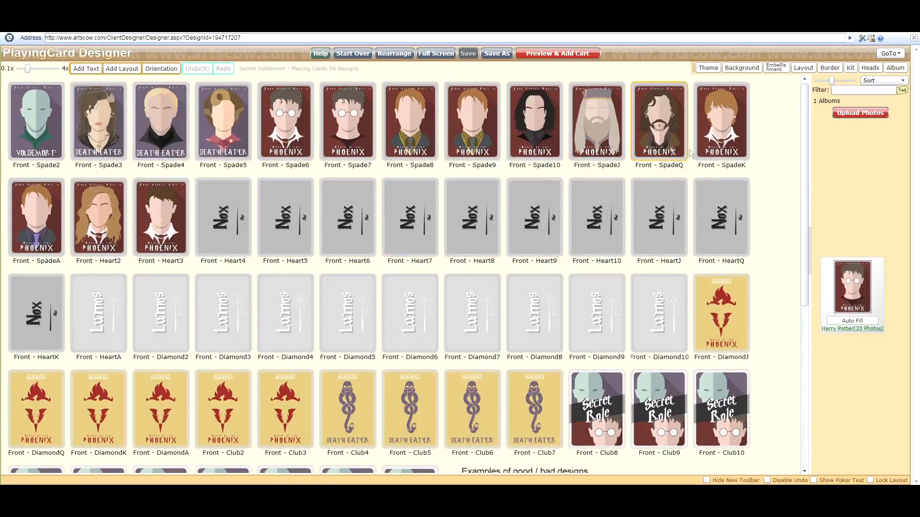
{"action": "scroll", "coordinate": [263, 310], "scroll_direction": "down", "scroll_amount": 4}
{"action": "scroll", "coordinate": [408, 321], "scroll_direction": "up", "scroll_amount": 4}
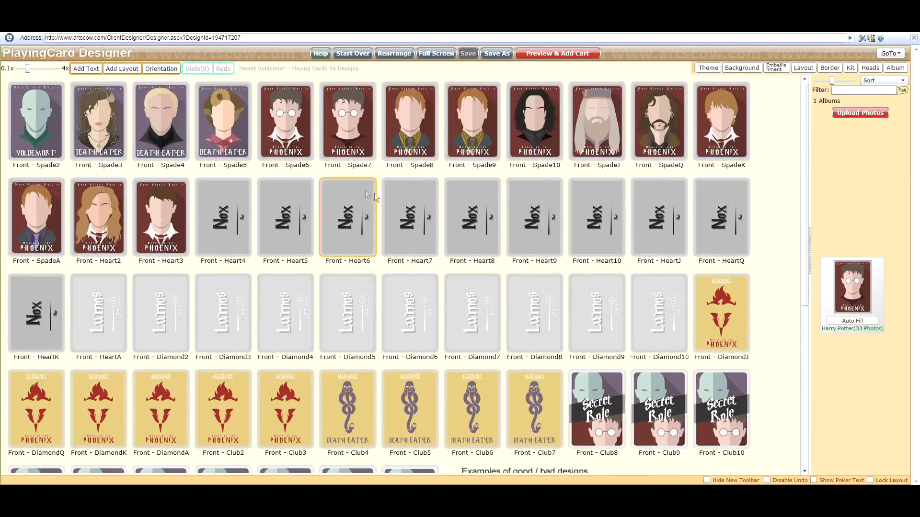
{"action": "scroll", "coordinate": [354, 204], "scroll_direction": "down", "scroll_amount": 5}
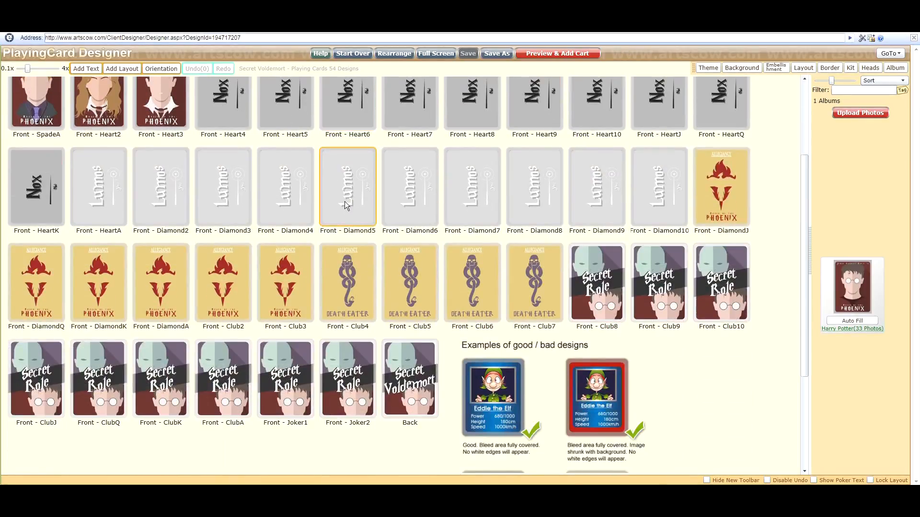
{"action": "scroll", "coordinate": [344, 201], "scroll_direction": "up", "scroll_amount": 5}
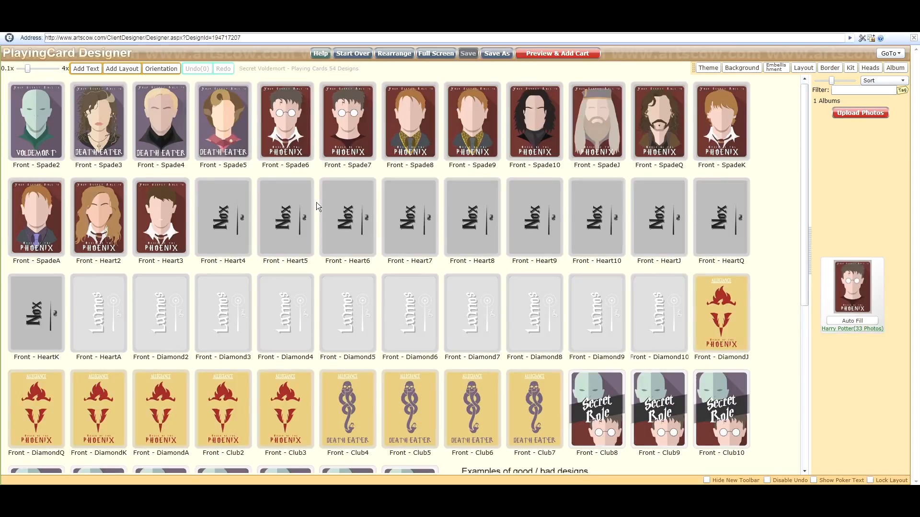
{"action": "scroll", "coordinate": [317, 203], "scroll_direction": "down", "scroll_amount": 3}
{"action": "scroll", "coordinate": [319, 203], "scroll_direction": "up", "scroll_amount": 3}
{"action": "scroll", "coordinate": [257, 106], "scroll_direction": "down", "scroll_amount": 3}
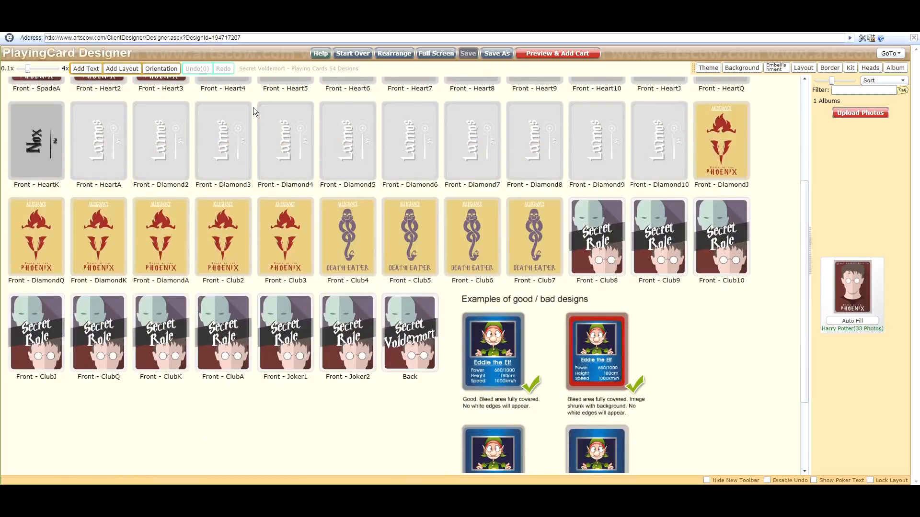
{"action": "scroll", "coordinate": [254, 108], "scroll_direction": "up", "scroll_amount": 3}
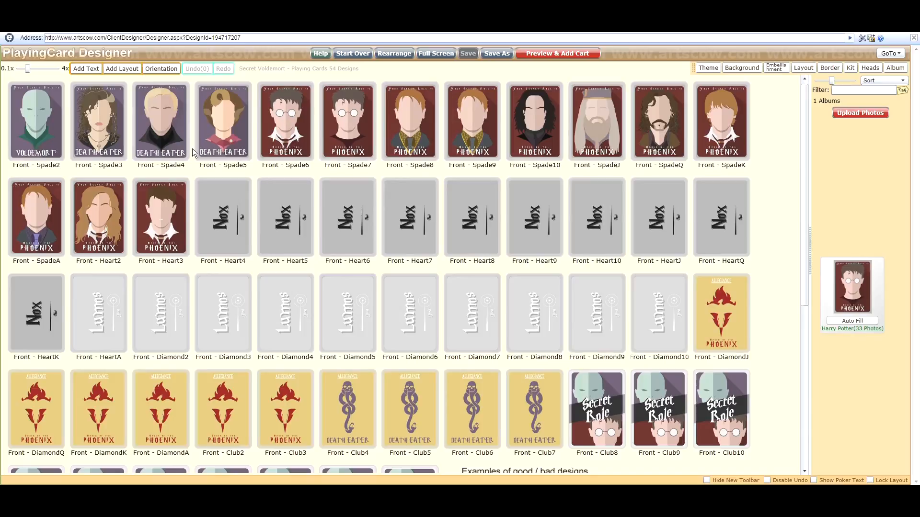
{"action": "left_click", "coordinate": [548, 52]}
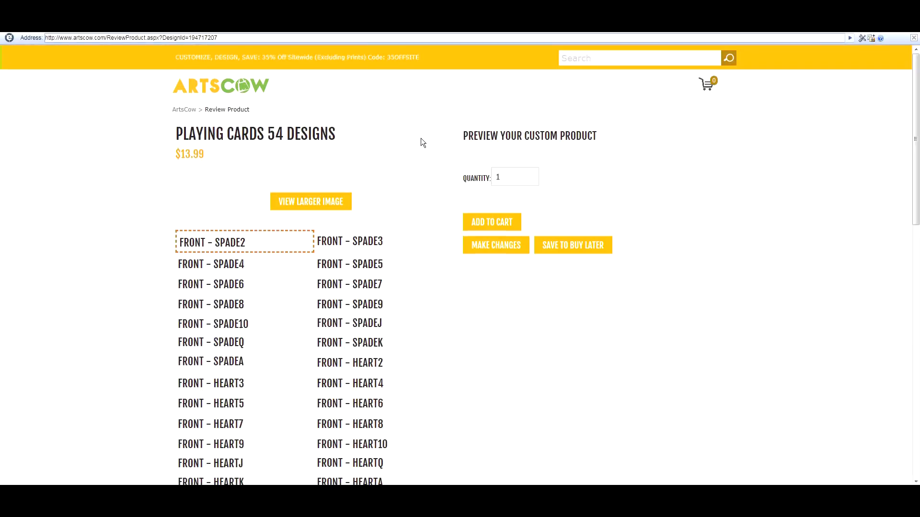
Scroll through the product preview to examine the deck's card thumbnails.
{"action": "scroll", "coordinate": [414, 218], "scroll_direction": "down", "scroll_amount": 2}
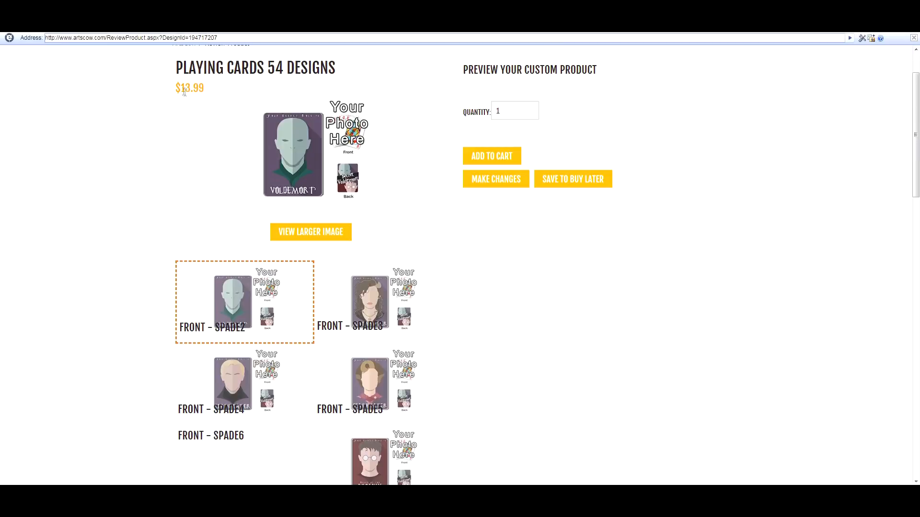
{"action": "scroll", "coordinate": [158, 134], "scroll_direction": "up", "scroll_amount": 2}
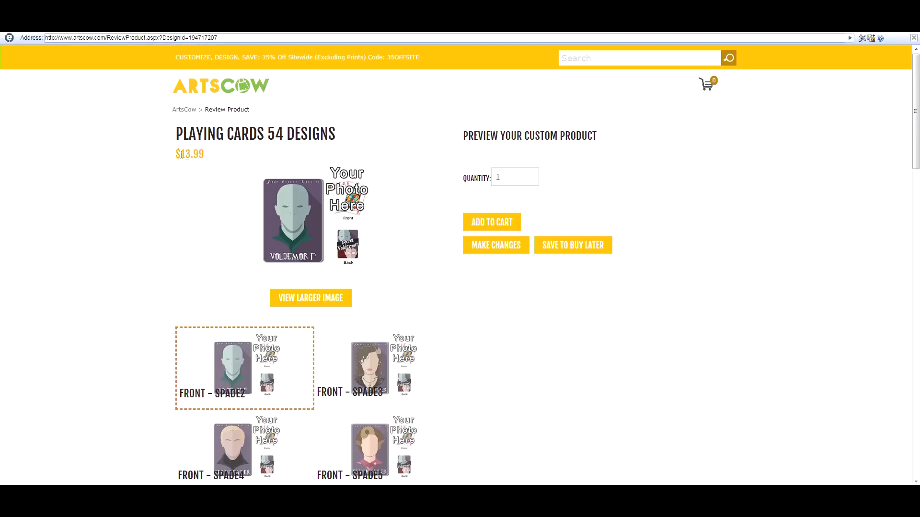
{"action": "scroll", "coordinate": [179, 120], "scroll_direction": "down", "scroll_amount": 2}
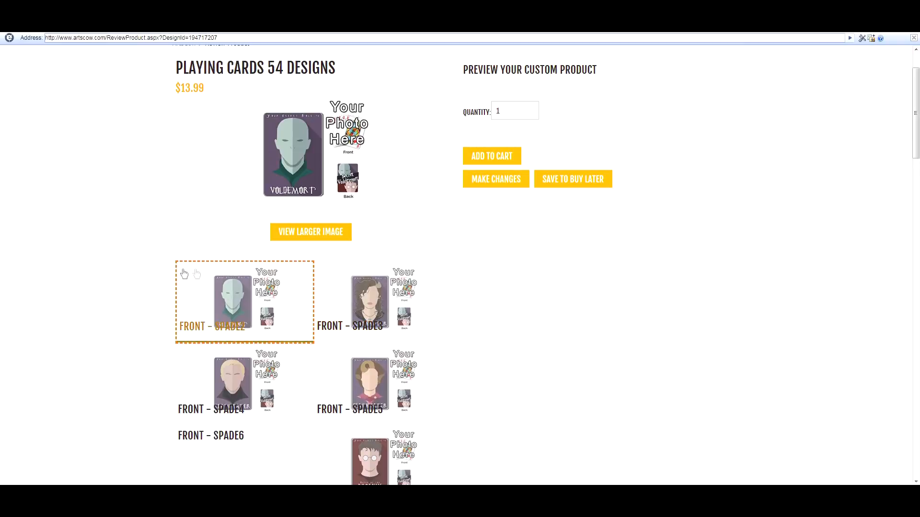
{"action": "scroll", "coordinate": [102, 261], "scroll_direction": "down", "scroll_amount": 3}
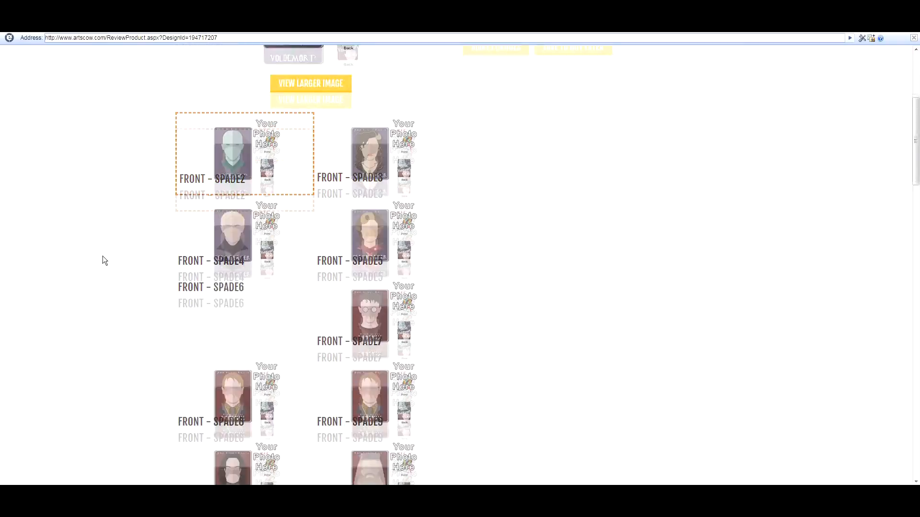
{"action": "scroll", "coordinate": [105, 261], "scroll_direction": "up", "scroll_amount": 4}
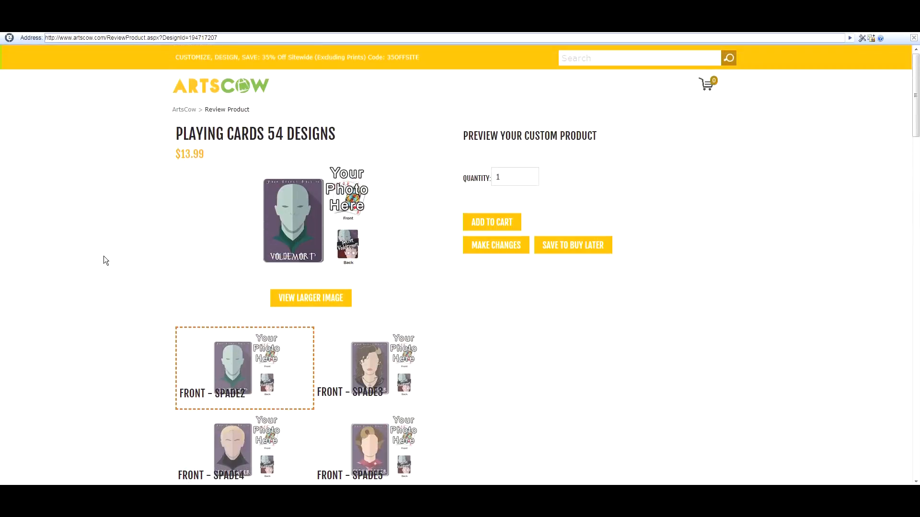
{"action": "scroll", "coordinate": [145, 224], "scroll_direction": "down", "scroll_amount": 1}
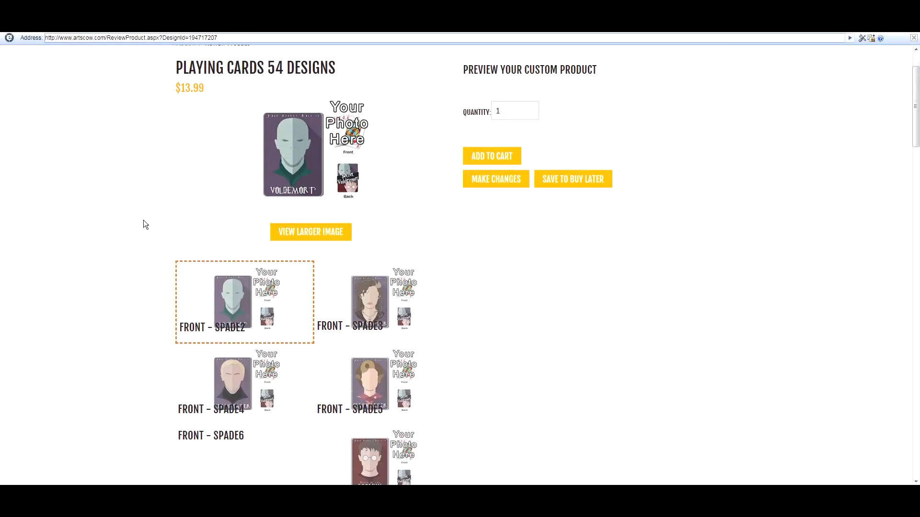
{"action": "scroll", "coordinate": [189, 138], "scroll_direction": "up", "scroll_amount": 1}
{"action": "scroll", "coordinate": [177, 154], "scroll_direction": "down", "scroll_amount": 1}
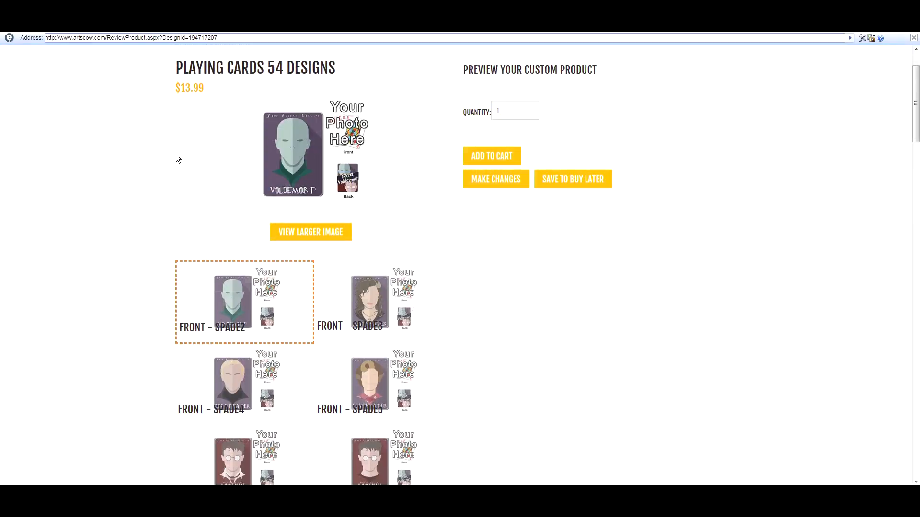